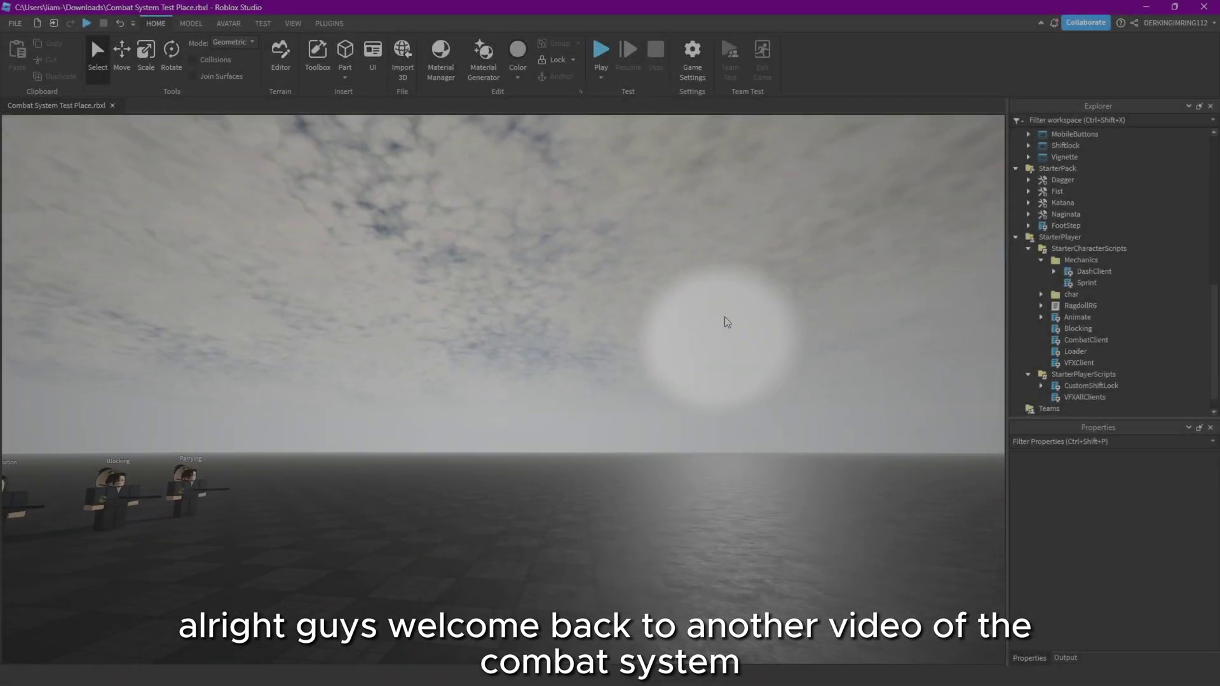
# Fly the viewport camera over to the character rigs.
pyautogui.moveTo(724, 323); pyautogui.dragTo(725, 316, button='right')
pyautogui.press('s')
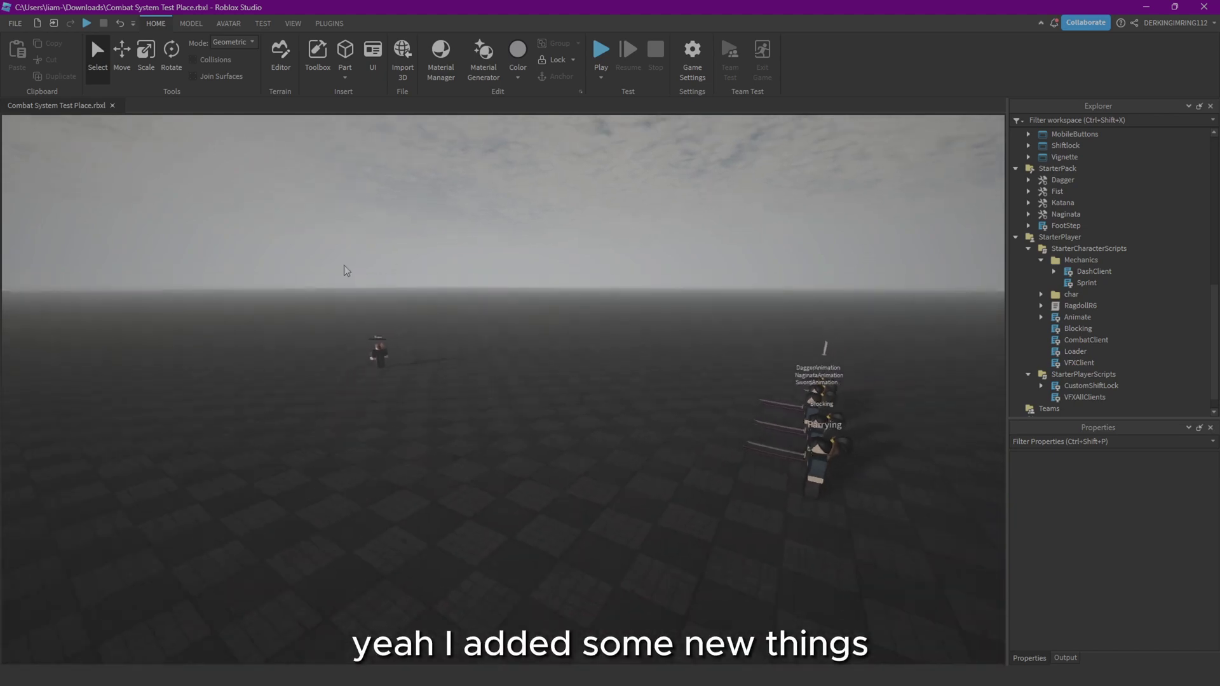
pyautogui.moveTo(343, 264); pyautogui.dragTo(342, 269, button='right')
pyautogui.press('w')
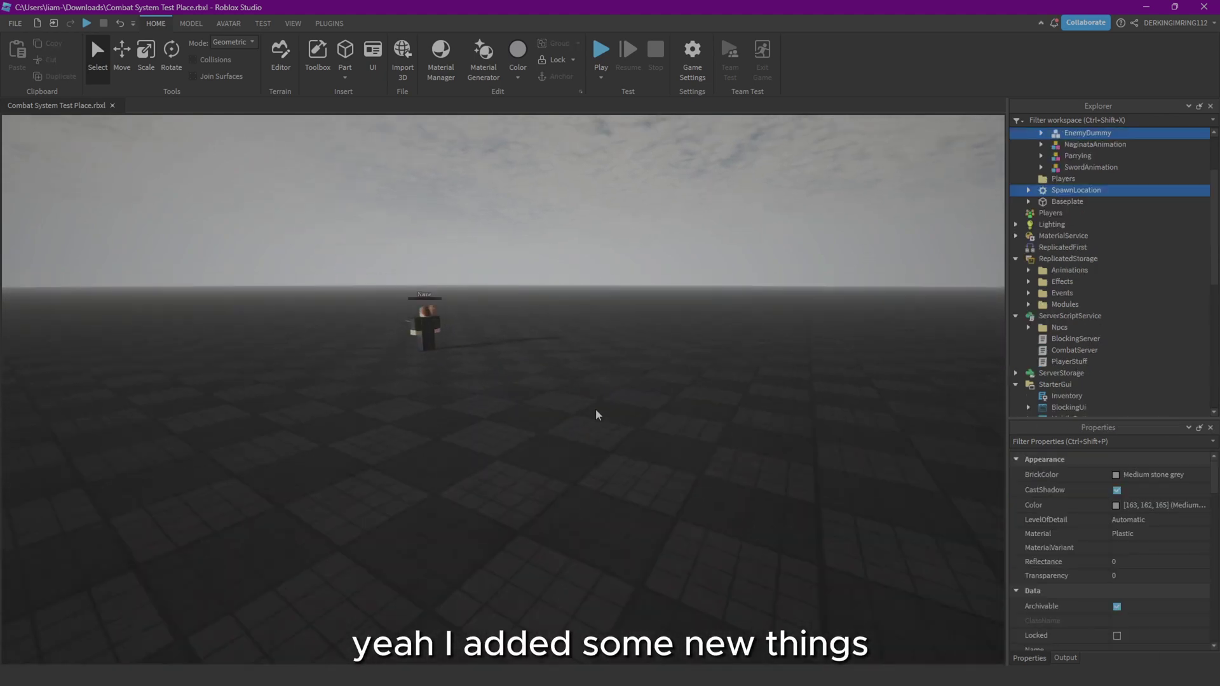
pyautogui.moveTo(594, 402); pyautogui.dragTo(599, 398, button='right')
pyautogui.press('w')
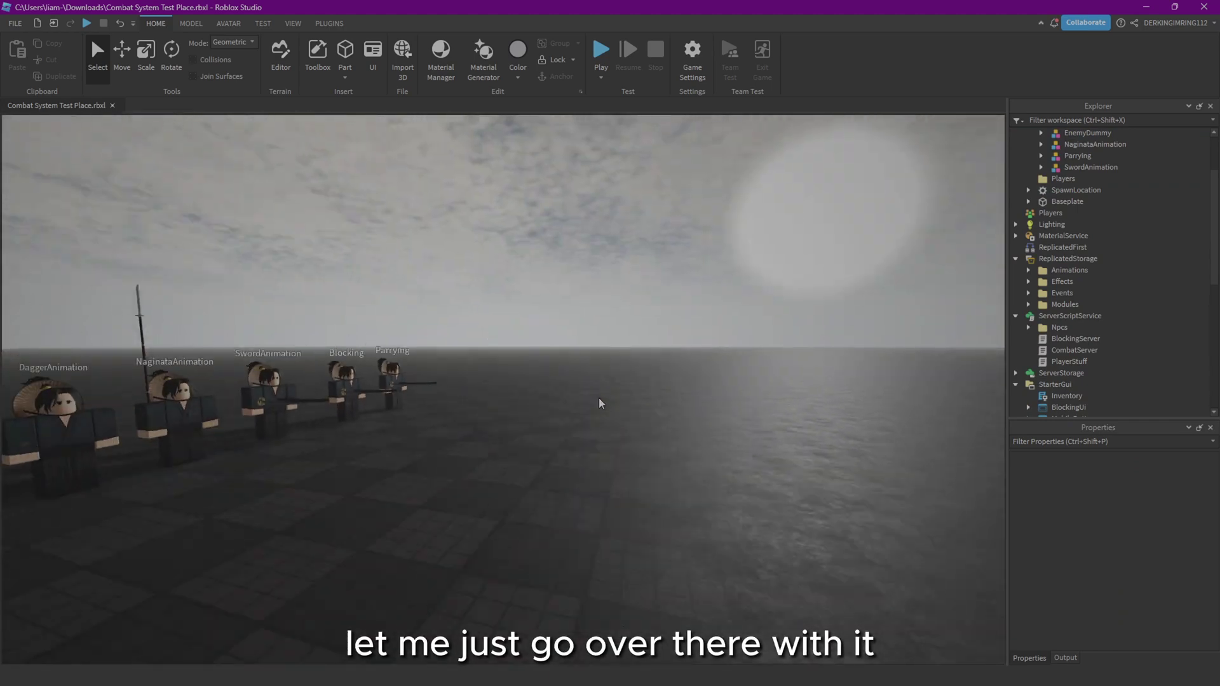
pyautogui.moveTo(573, 352); pyautogui.dragTo(574, 348, button='right')
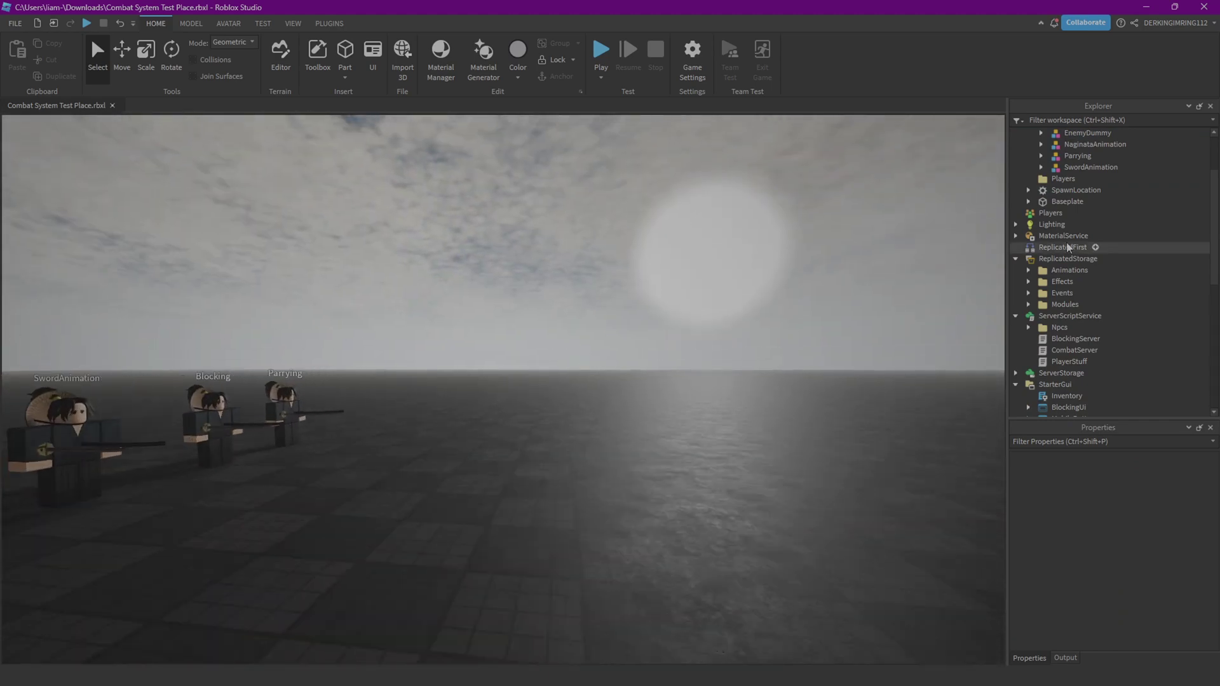
pyautogui.scroll(-5, 1066, 286)
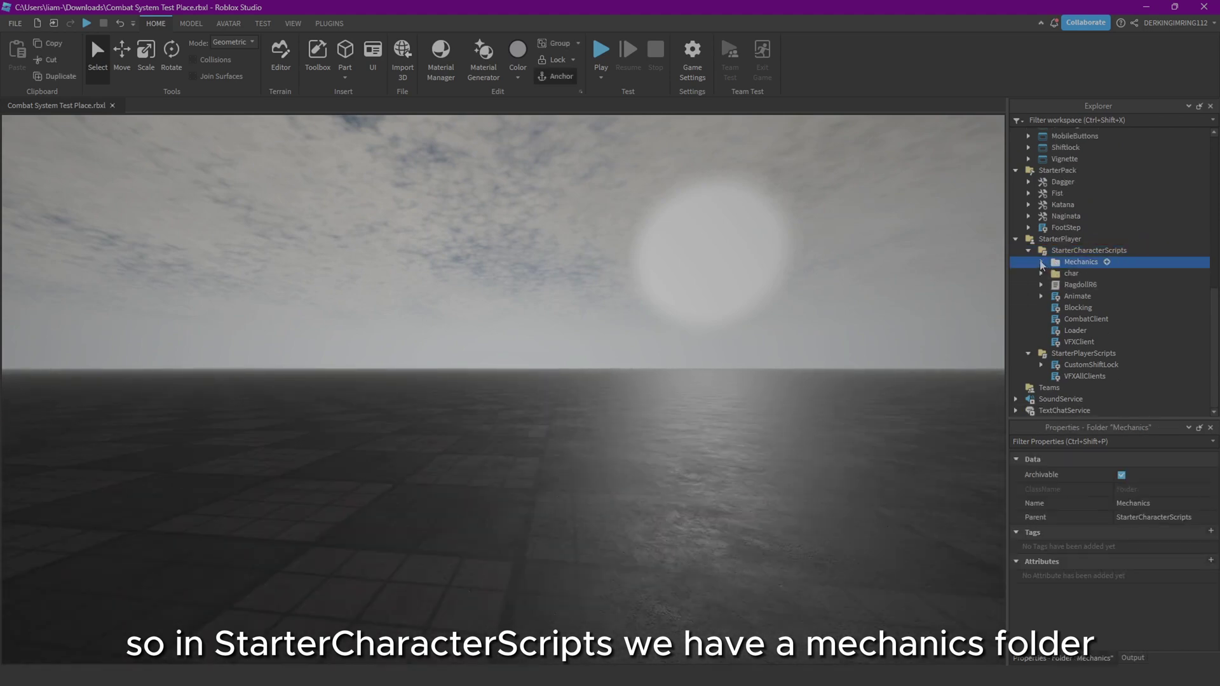
# Expand Mechanics and add a folder named Combat under StarterCharacterScripts.
pyautogui.click(1041, 263)
pyautogui.click(1092, 273)
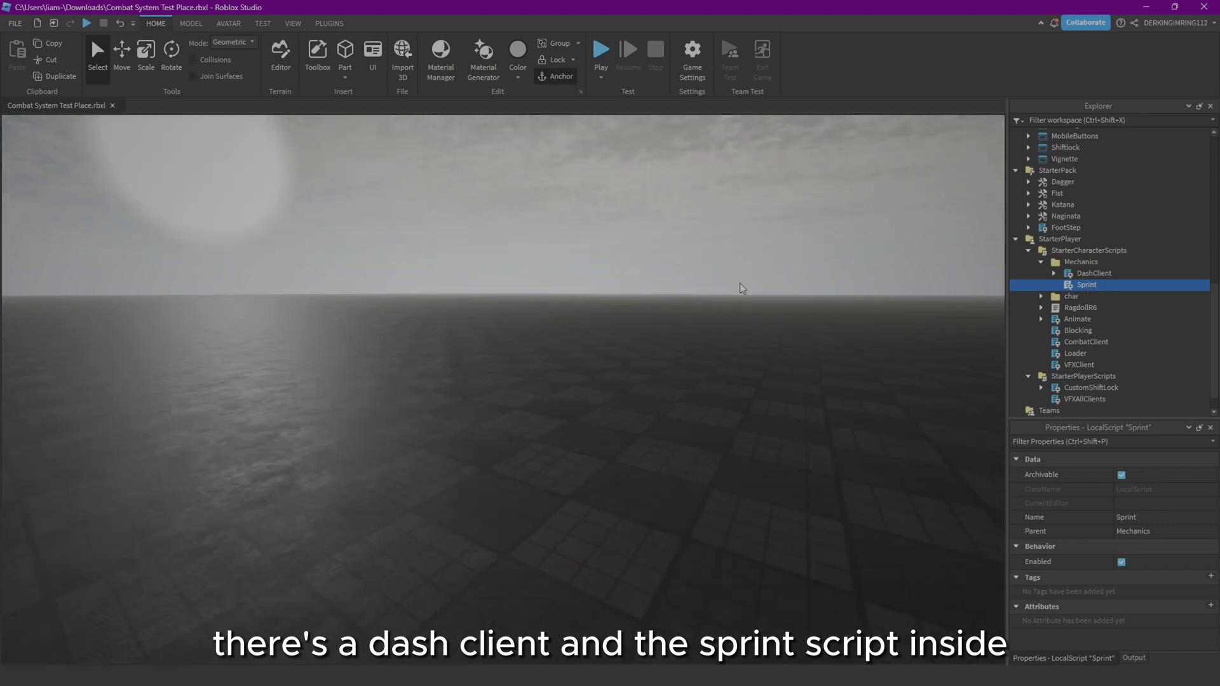
pyautogui.click(738, 283)
pyautogui.moveTo(857, 298)
pyautogui.mouseDown(button='right')
pyautogui.moveTo(972, 423)
pyautogui.moveTo(841, 301)
pyautogui.mouseUp(button='right')
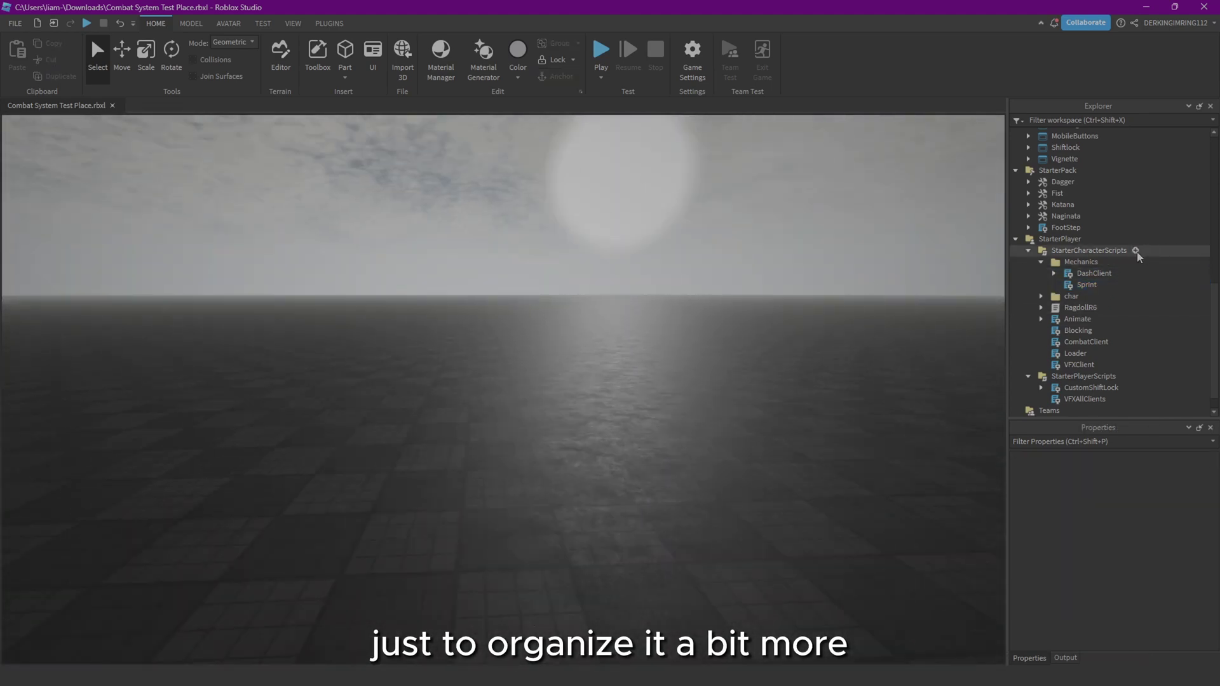
pyautogui.click(1136, 251)
pyautogui.write('f')
pyautogui.write('Combat')
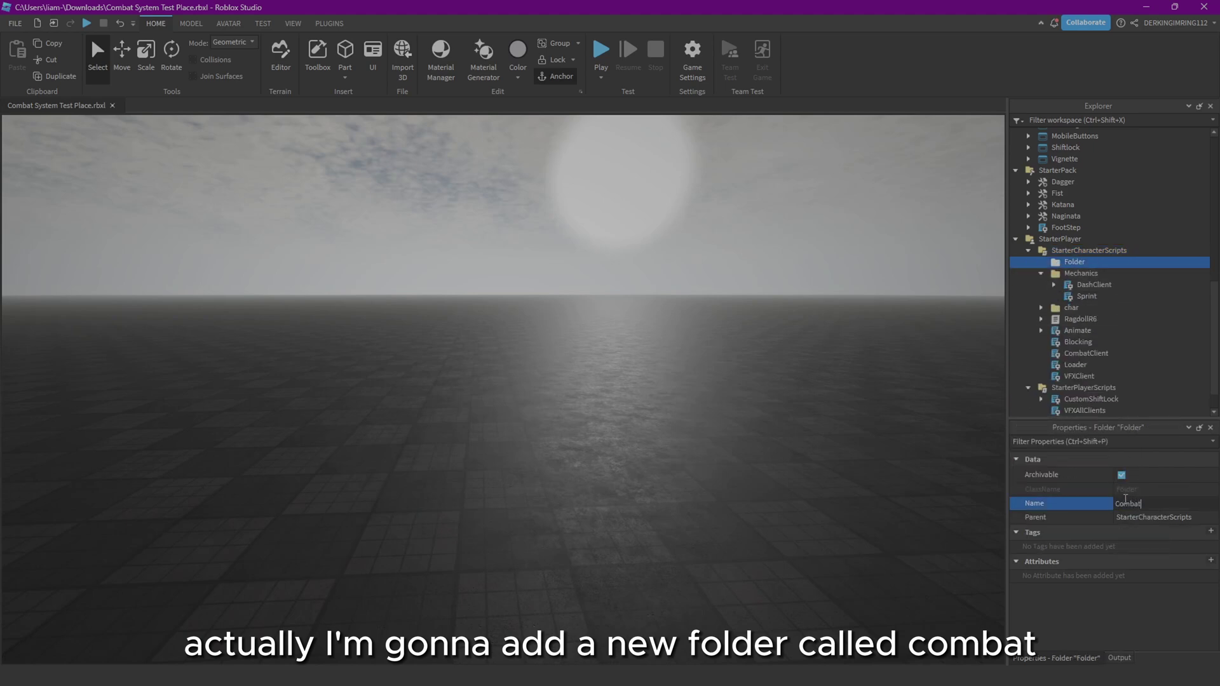
pyautogui.press('Return')
# Move the CombatClient and Blocking scripts into the Combat folder.
pyautogui.click(1085, 354)
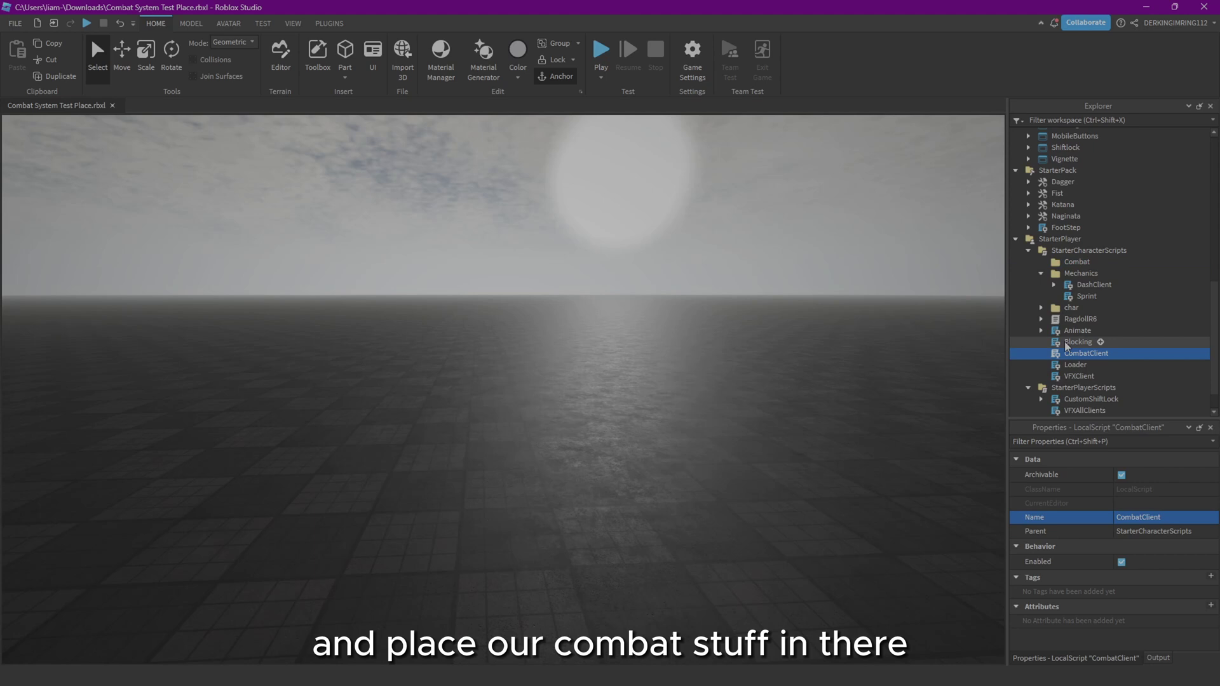
pyautogui.click(733, 331)
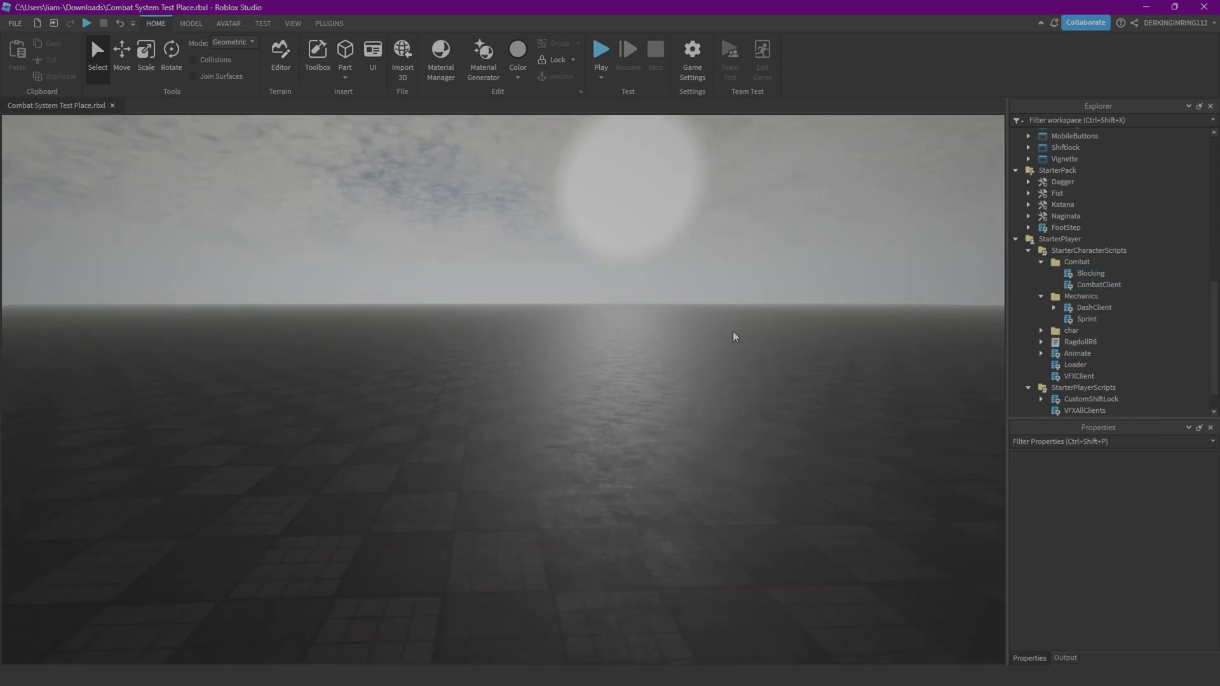
pyautogui.moveTo(732, 330); pyautogui.dragTo(643, 276, button='right')
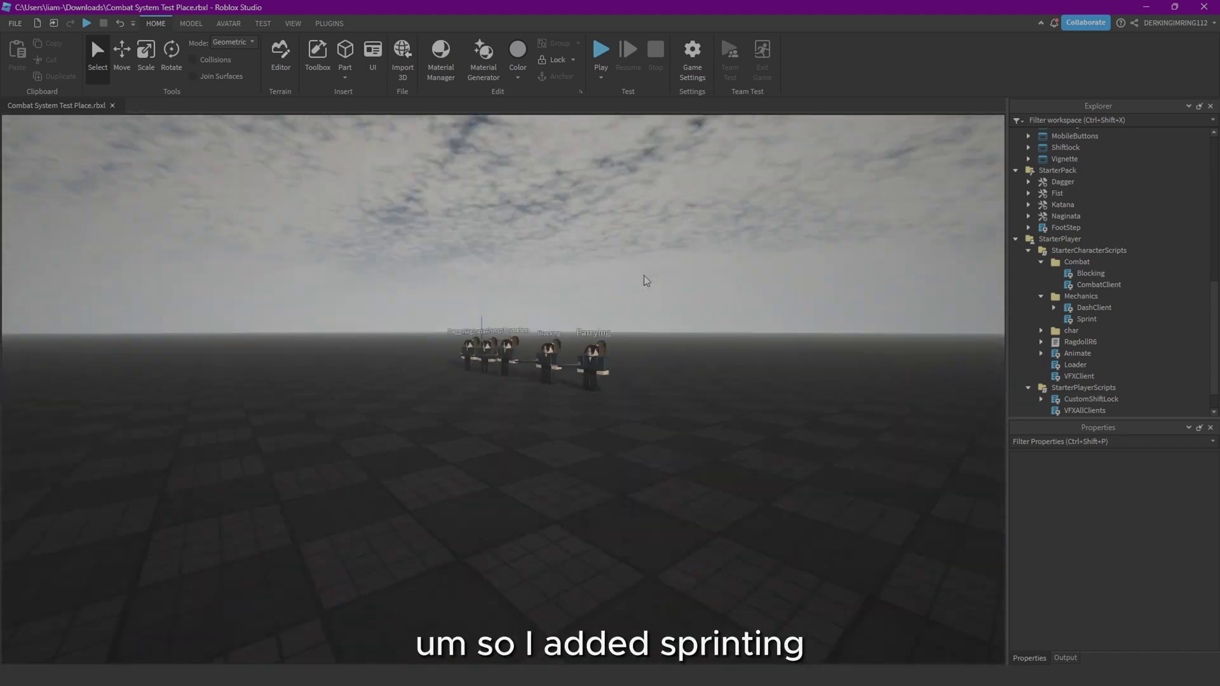
pyautogui.moveTo(643, 275); pyautogui.dragTo(644, 275, button='right')
pyautogui.press('w')
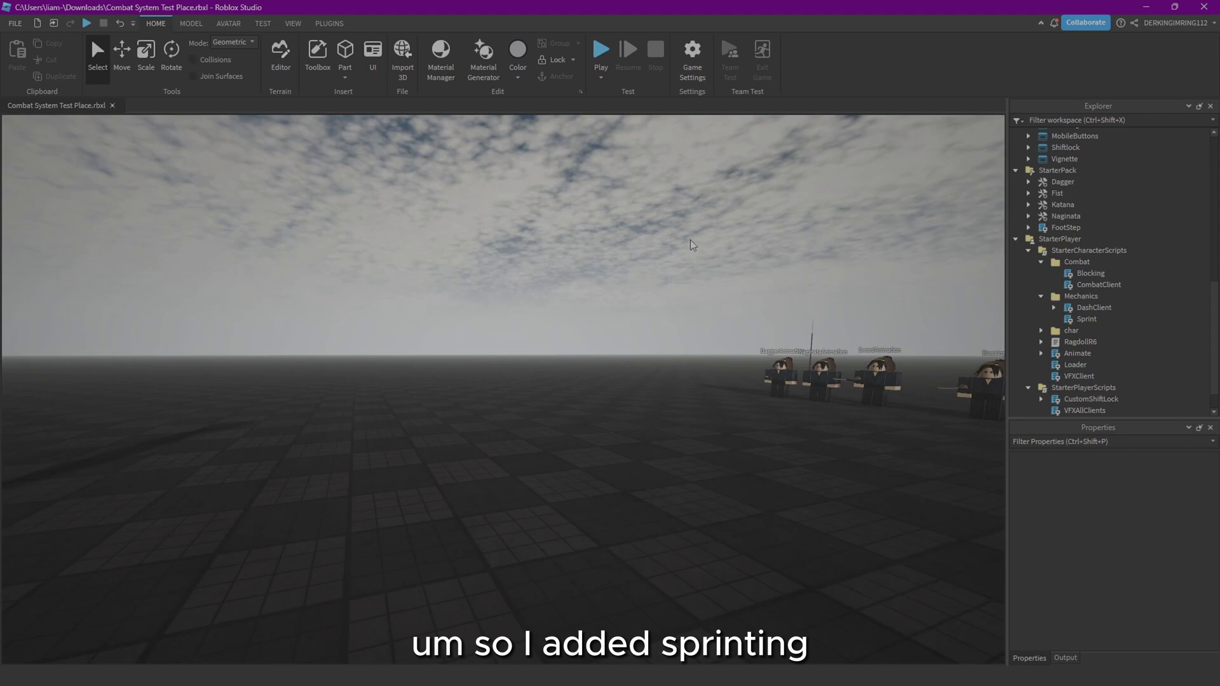
pyautogui.moveTo(691, 240); pyautogui.dragTo(197, 357, button='right')
pyautogui.press('w')
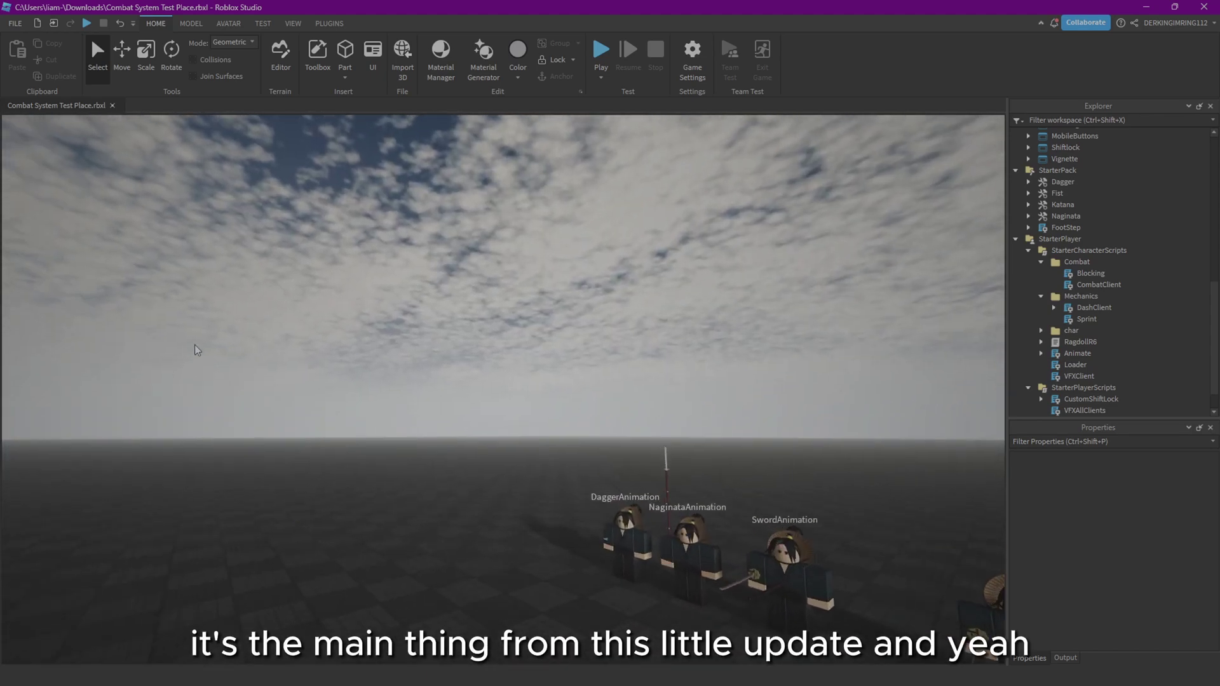
pyautogui.moveTo(359, 350); pyautogui.dragTo(470, 290, button='right')
pyautogui.press('w')
pyautogui.press('w')
pyautogui.press('w')
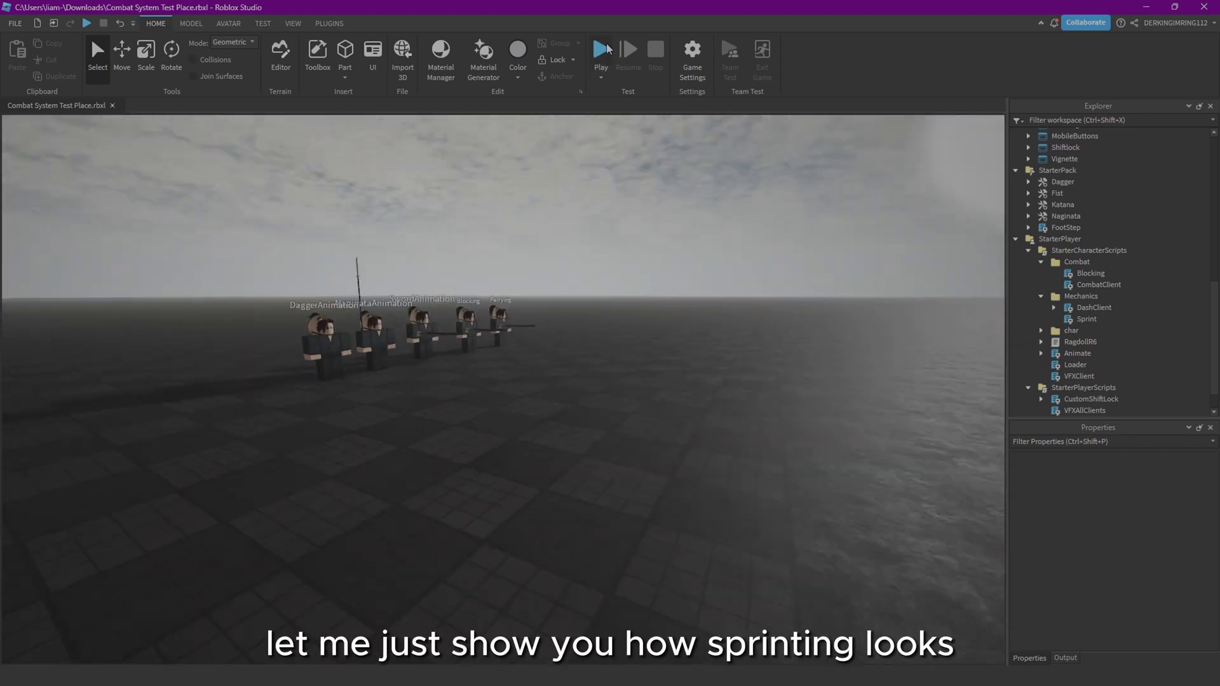
# Start a playtest, level the camera, and show the Output log.
pyautogui.click(604, 50)
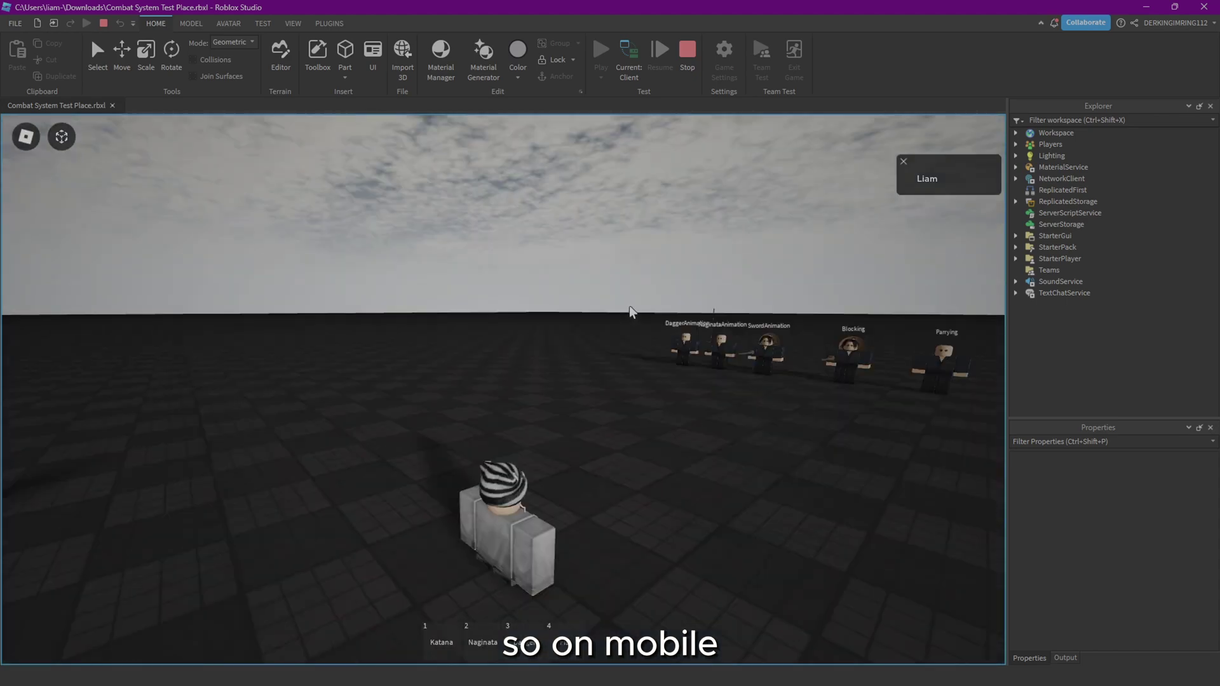
pyautogui.moveTo(629, 306); pyautogui.dragTo(565, 293, button='right')
pyautogui.moveTo(693, 419); pyautogui.dragTo(895, 422, button='right')
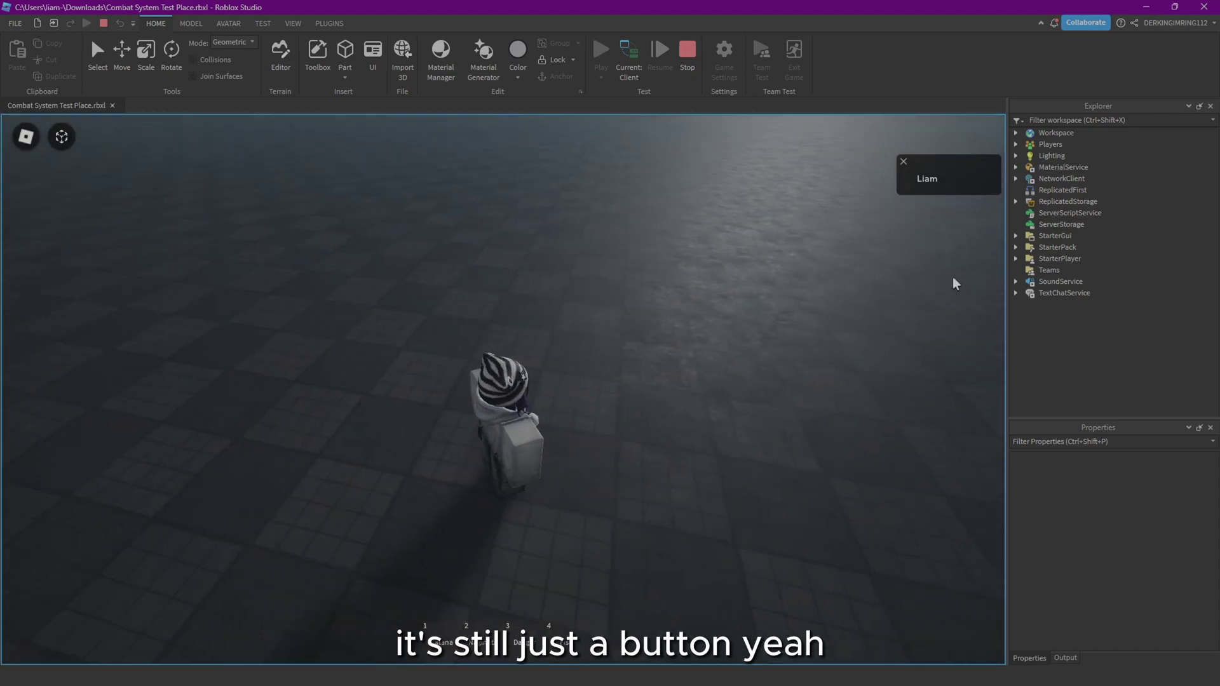
pyautogui.moveTo(953, 283); pyautogui.dragTo(914, 358, button='right')
pyautogui.press('w')
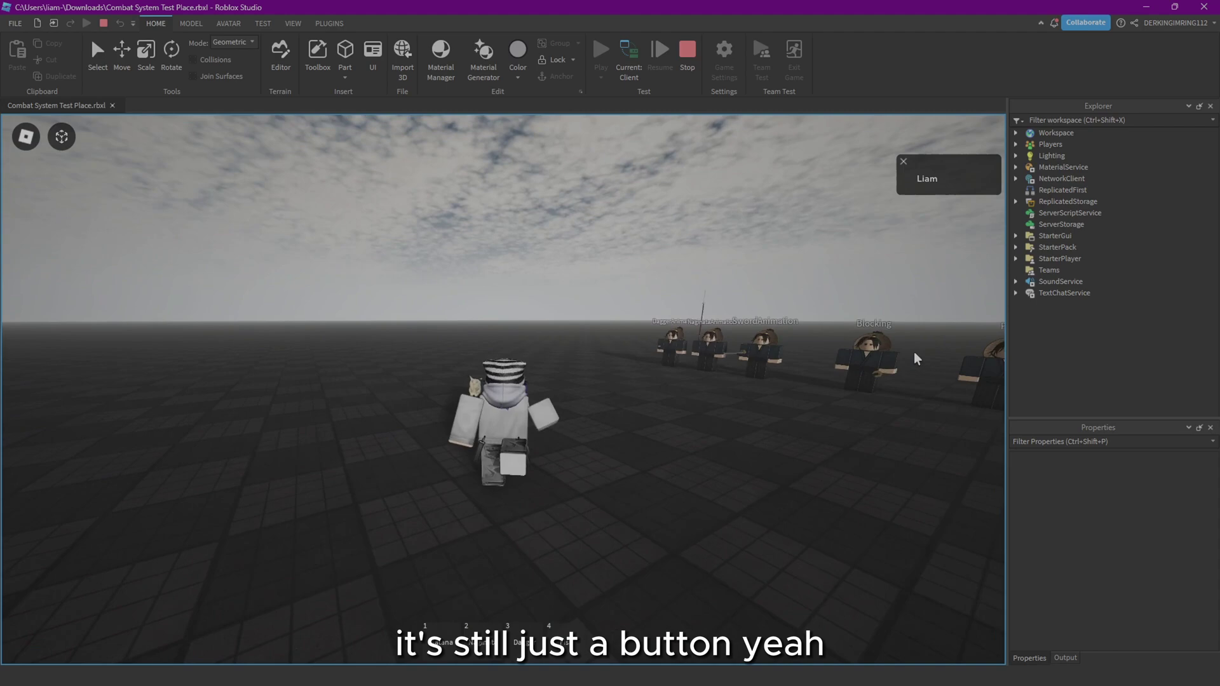
pyautogui.click(1065, 658)
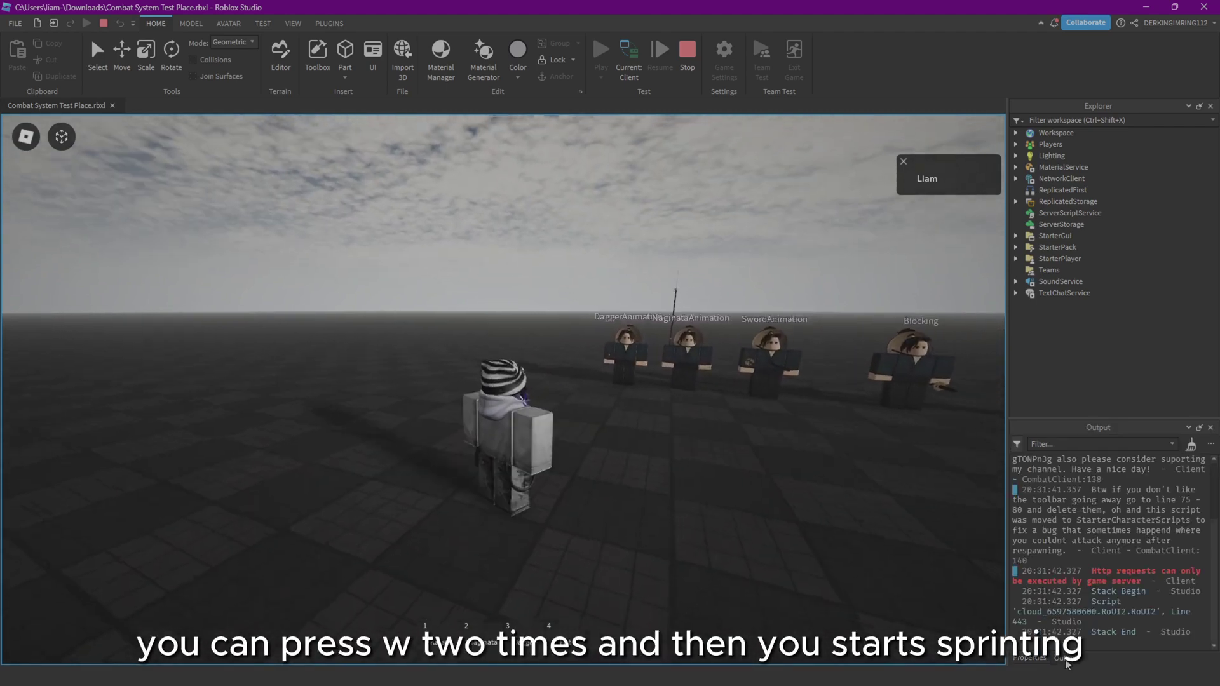
# Sprint the avatar around, then walk toward the enemy dummy and attack once.
pyautogui.press('w')
pyautogui.press('w')
pyautogui.moveTo(746, 537); pyautogui.dragTo(746, 538, button='right')
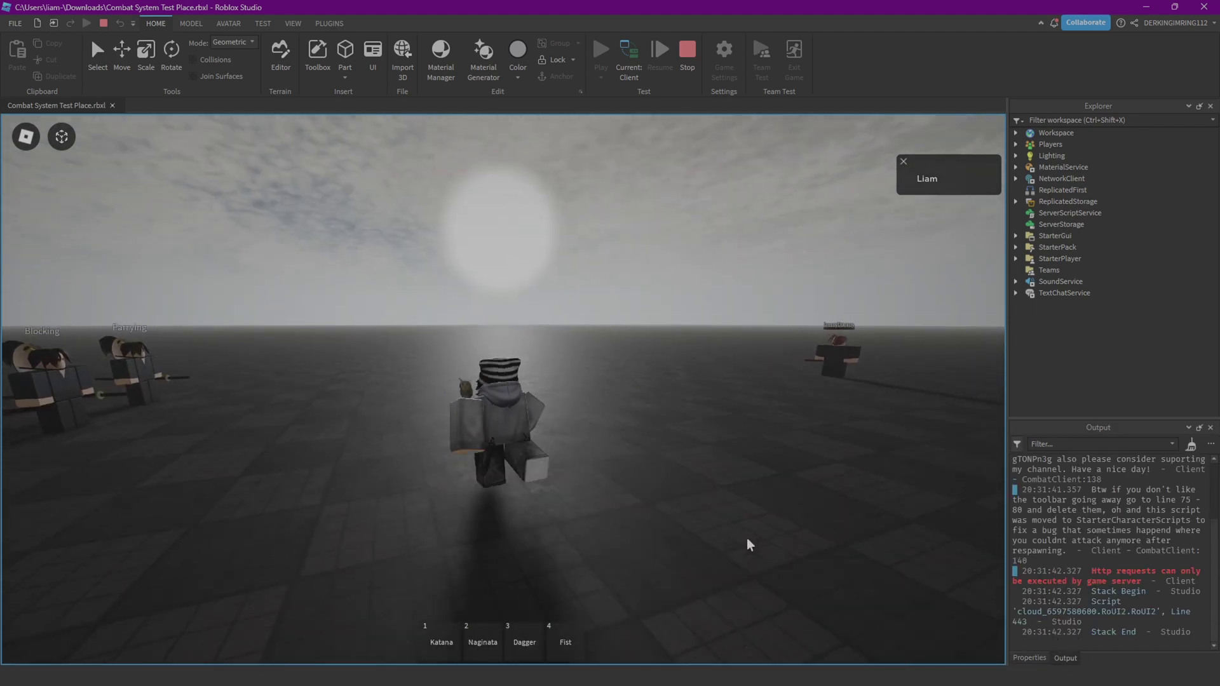
pyautogui.press('s')
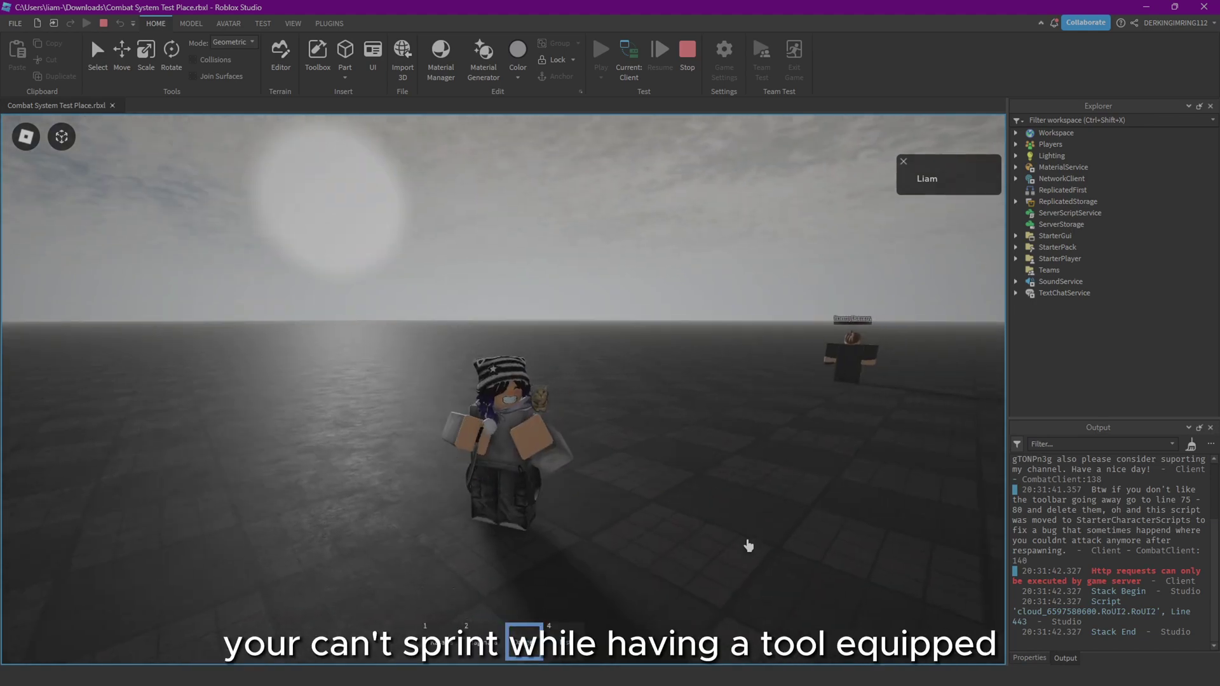
pyautogui.press('w')
pyautogui.moveTo(746, 545); pyautogui.dragTo(634, 371, button='right')
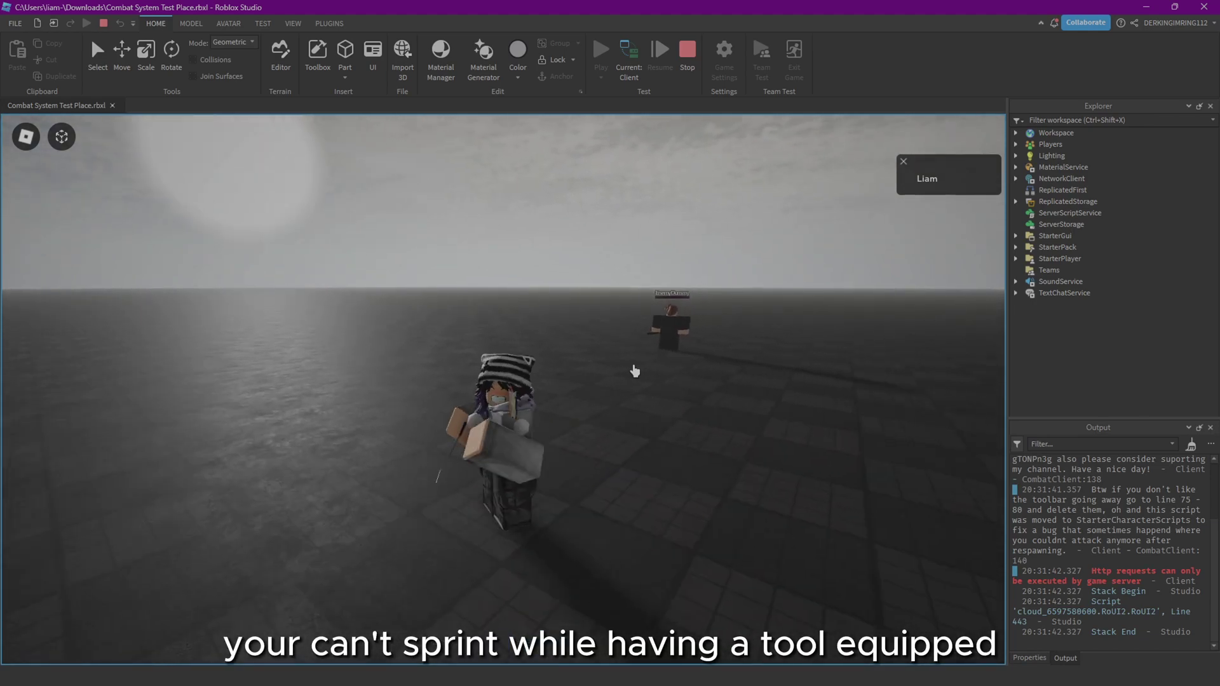
pyautogui.click(633, 370)
# Equip the Dagger and sprint toward the dummies.
pyautogui.press('3')
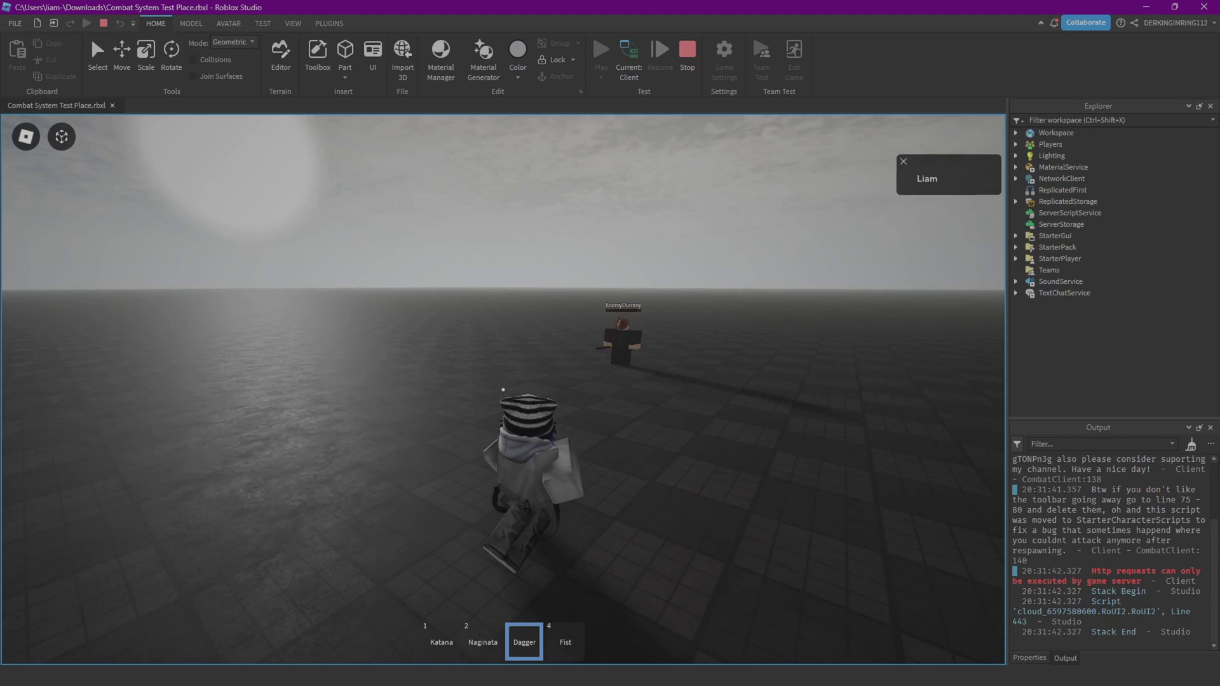
pyautogui.moveTo(503, 388); pyautogui.dragTo(534, 308, button='right')
pyautogui.press('w')
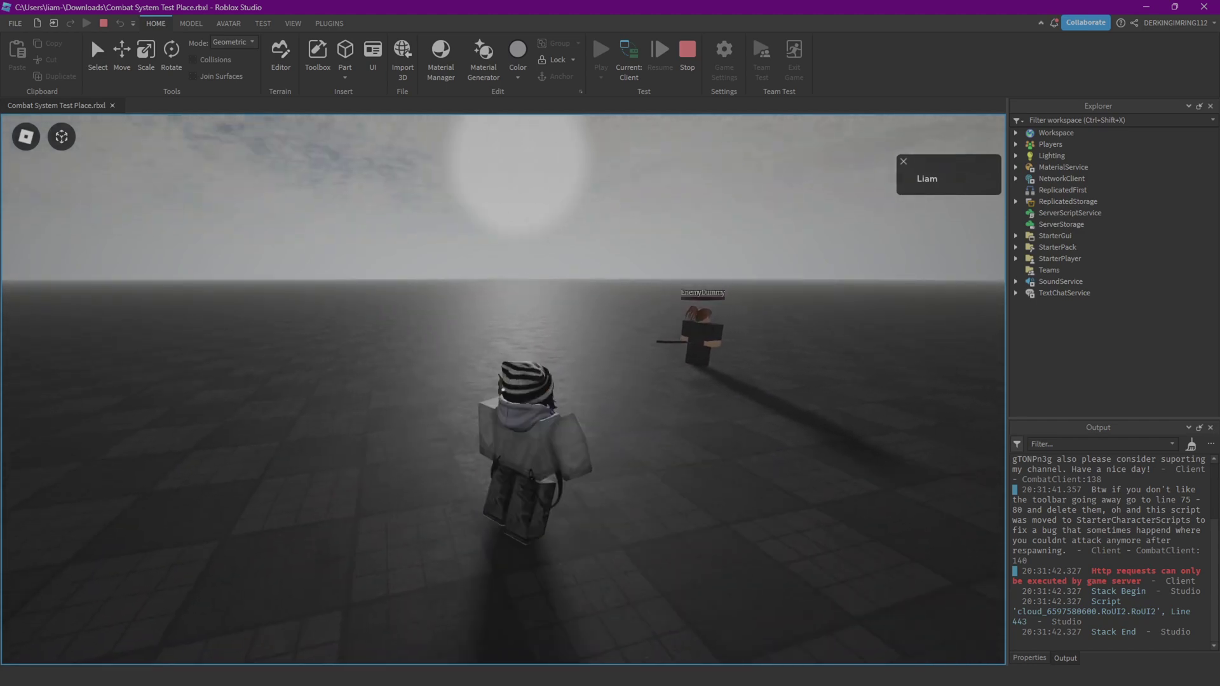
pyautogui.press('w')
pyautogui.moveTo(503, 388); pyautogui.dragTo(542, 359, button='right')
# Equip the Naginata, walk forward, and stop the playtest.
pyautogui.press('2')
pyautogui.press('w')
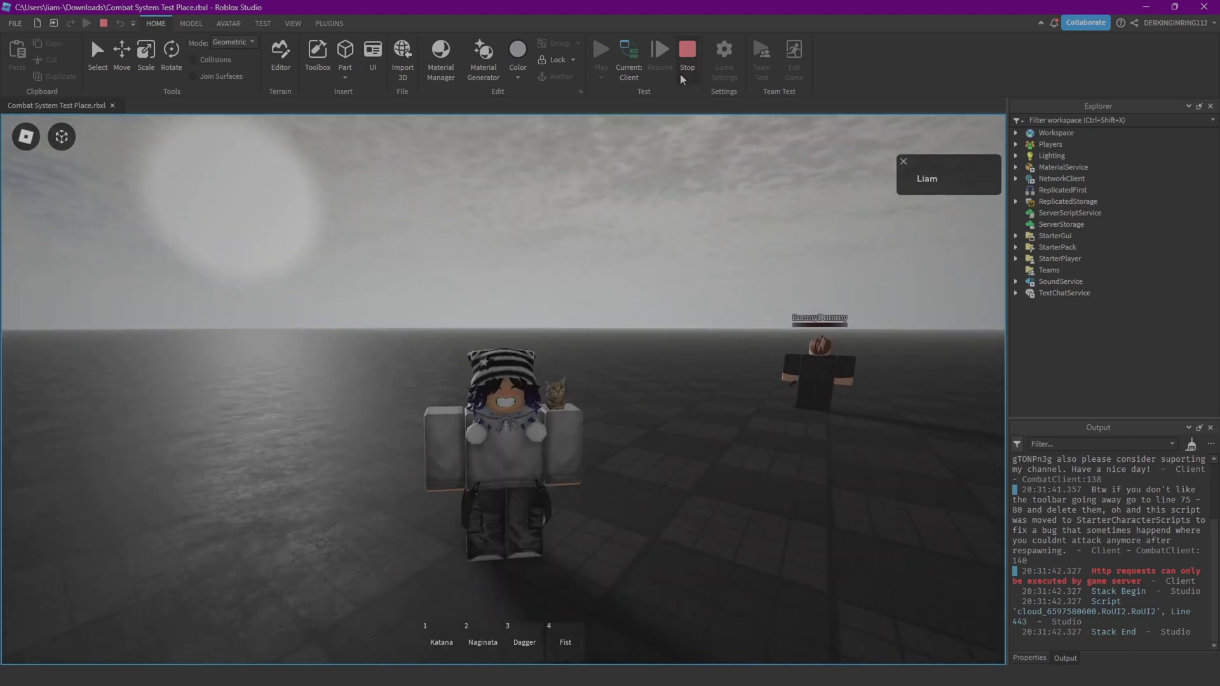
pyautogui.hotkey('shift', 'F5')
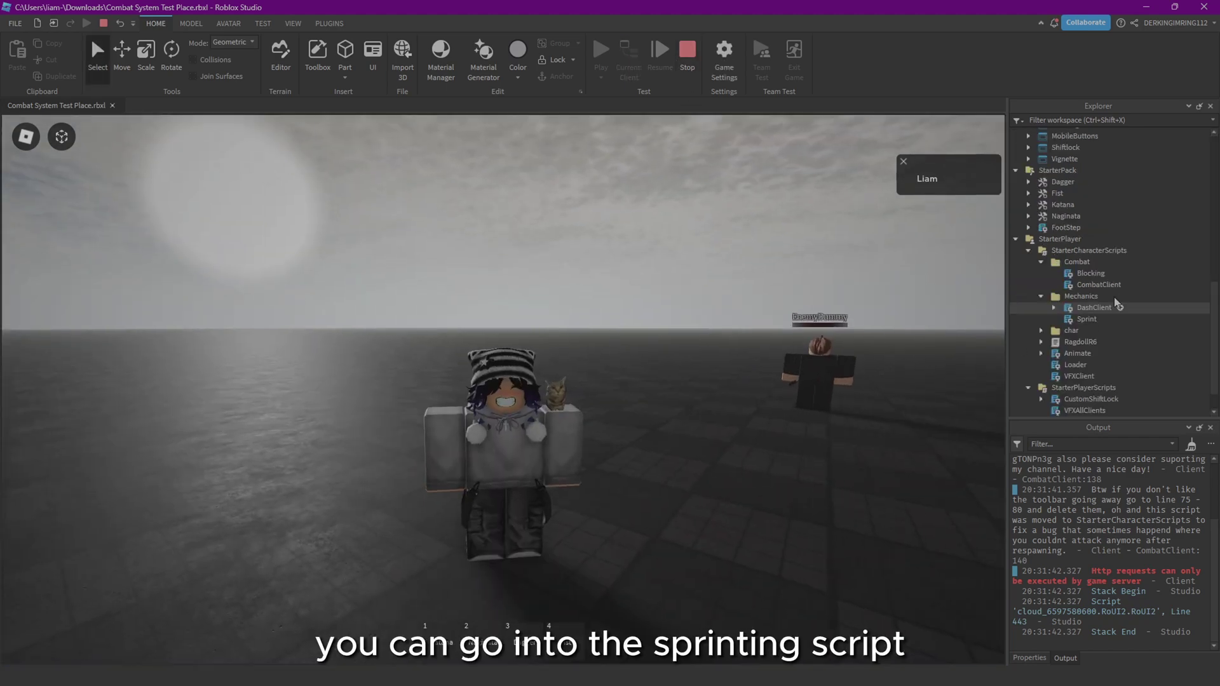
# Open the Sprint script and inspect the walkSpeed line and runSpeed value 18.
pyautogui.doubleClick(1087, 319)
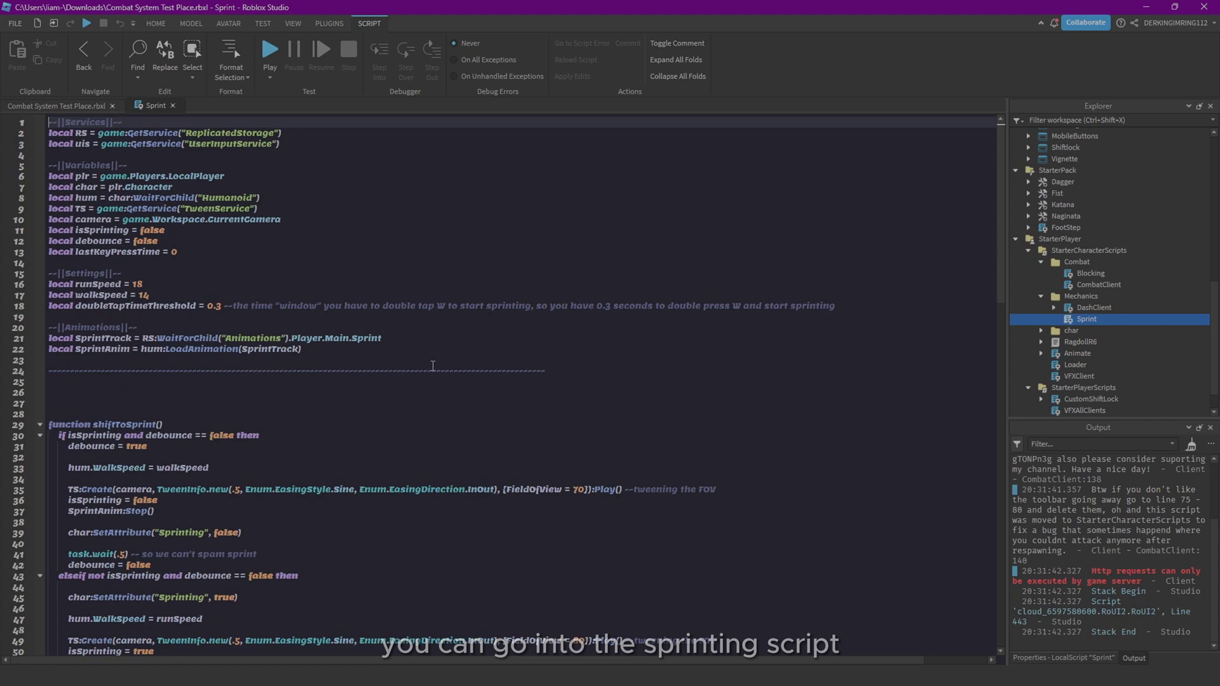
pyautogui.moveTo(167, 306); pyautogui.dragTo(57, 297)
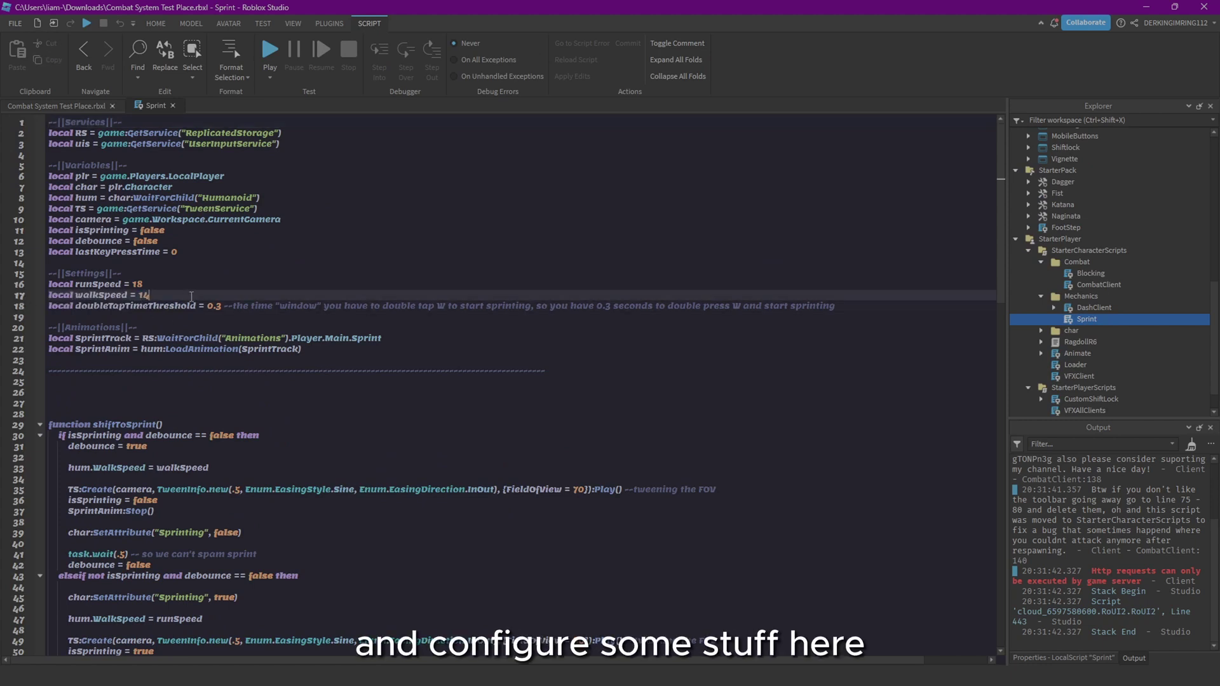
pyautogui.click(143, 295)
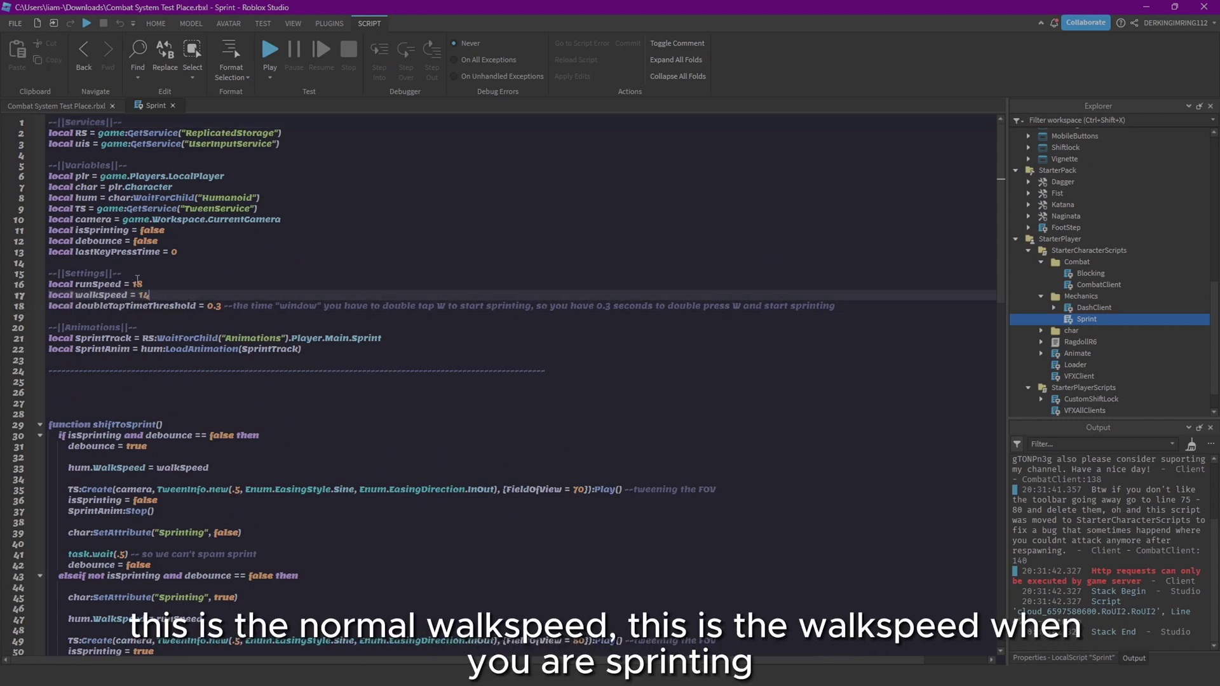
pyautogui.doubleClick(137, 284)
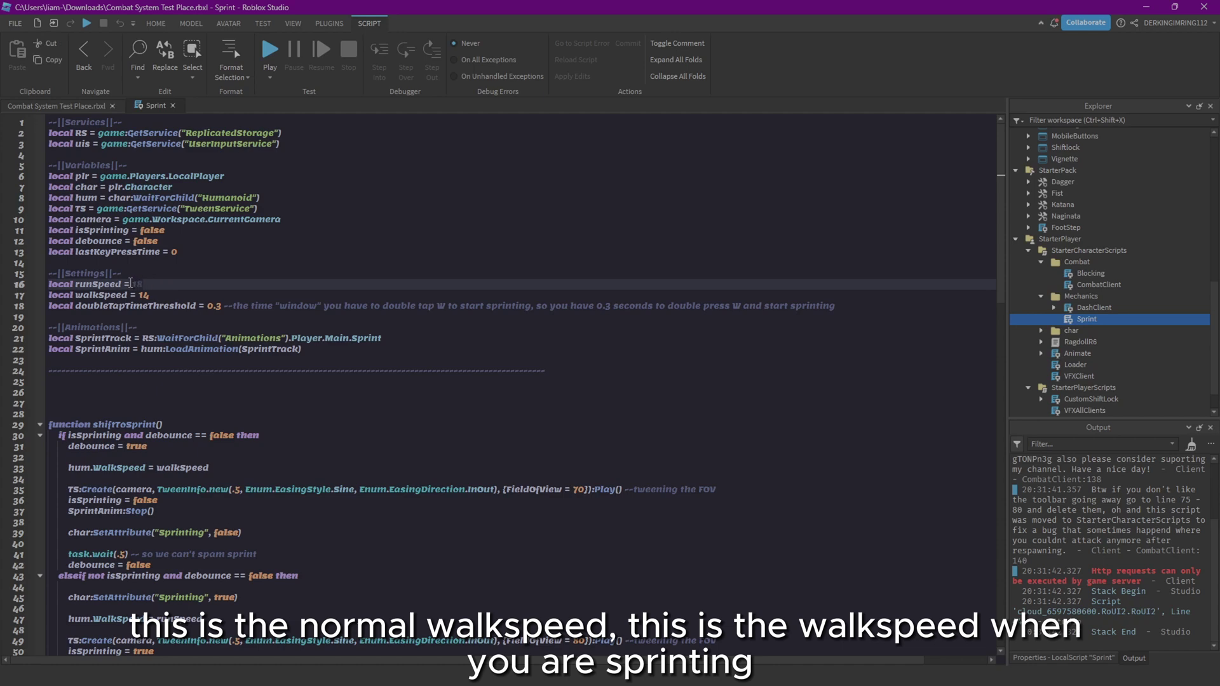
pyautogui.doubleClick(94, 283)
pyautogui.click(174, 284)
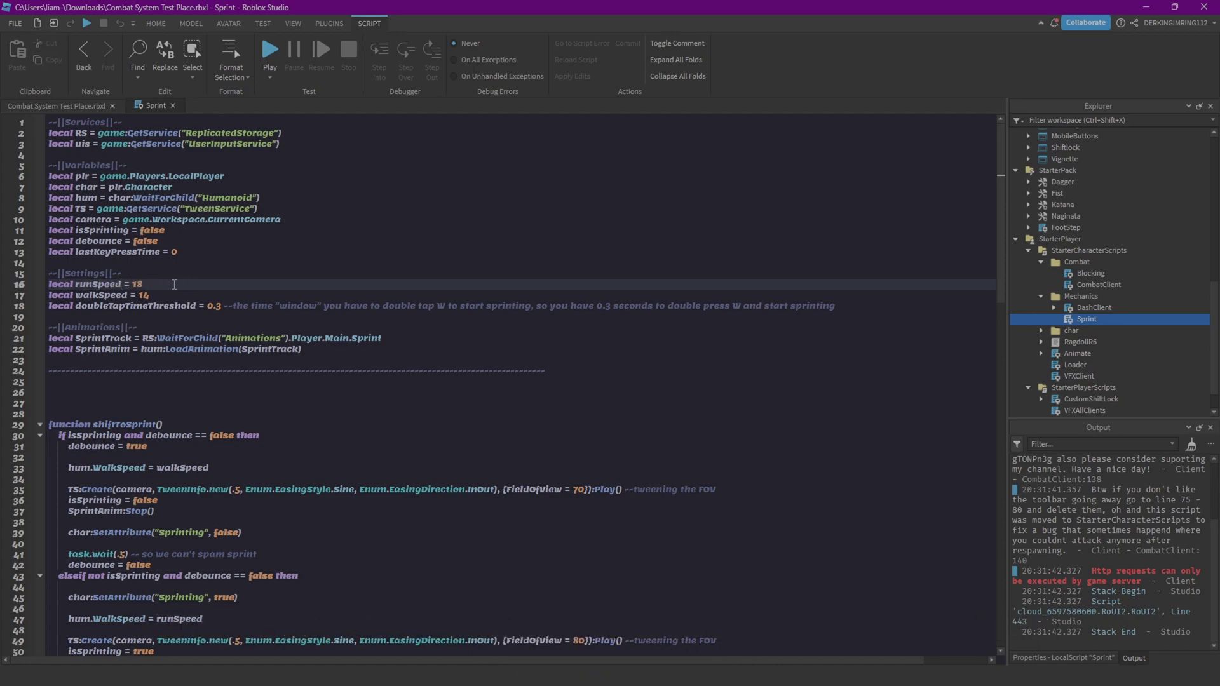
# Inspect the 0.3 double-tap threshold and the FieldOfView 70 tween values.
pyautogui.moveTo(221, 306); pyautogui.dragTo(208, 306)
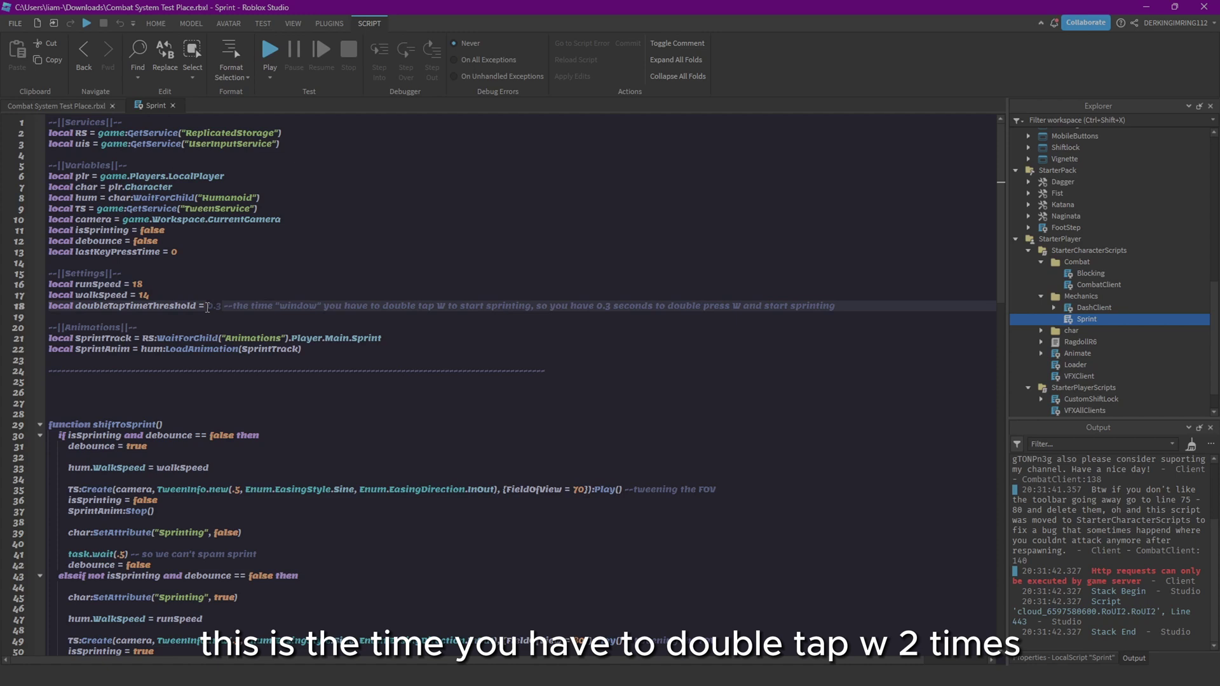
pyautogui.click(214, 315)
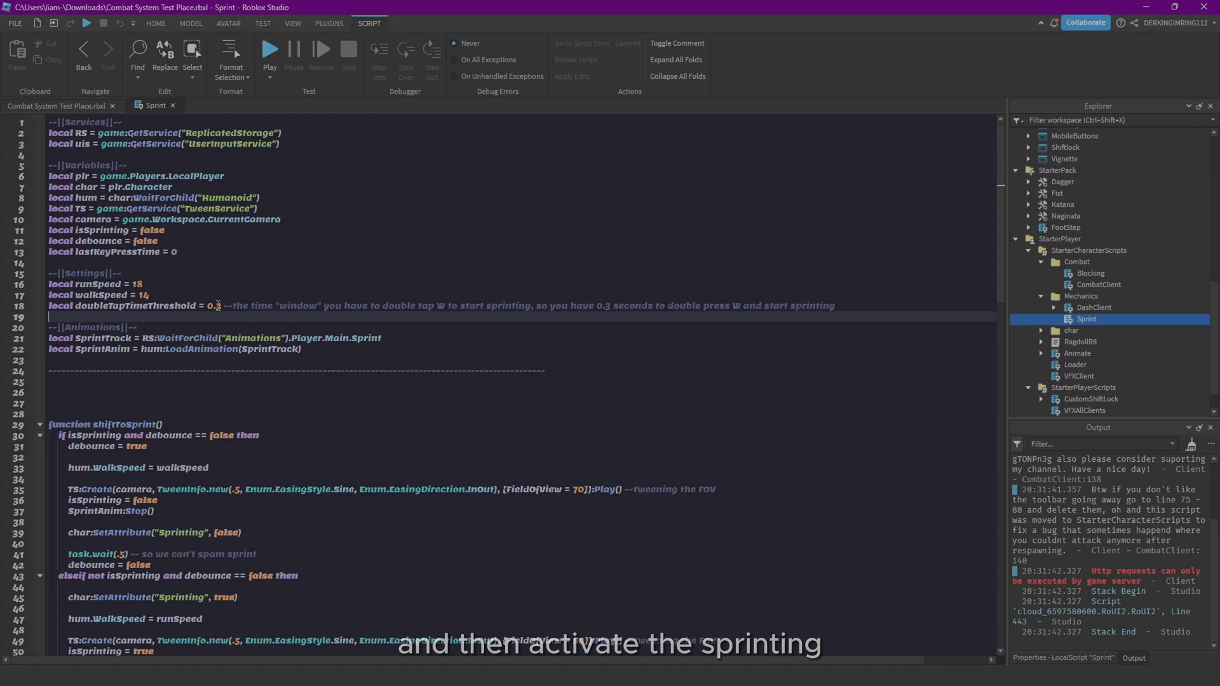
pyautogui.scroll(-5, 217, 301)
pyautogui.scroll(5, 214, 294)
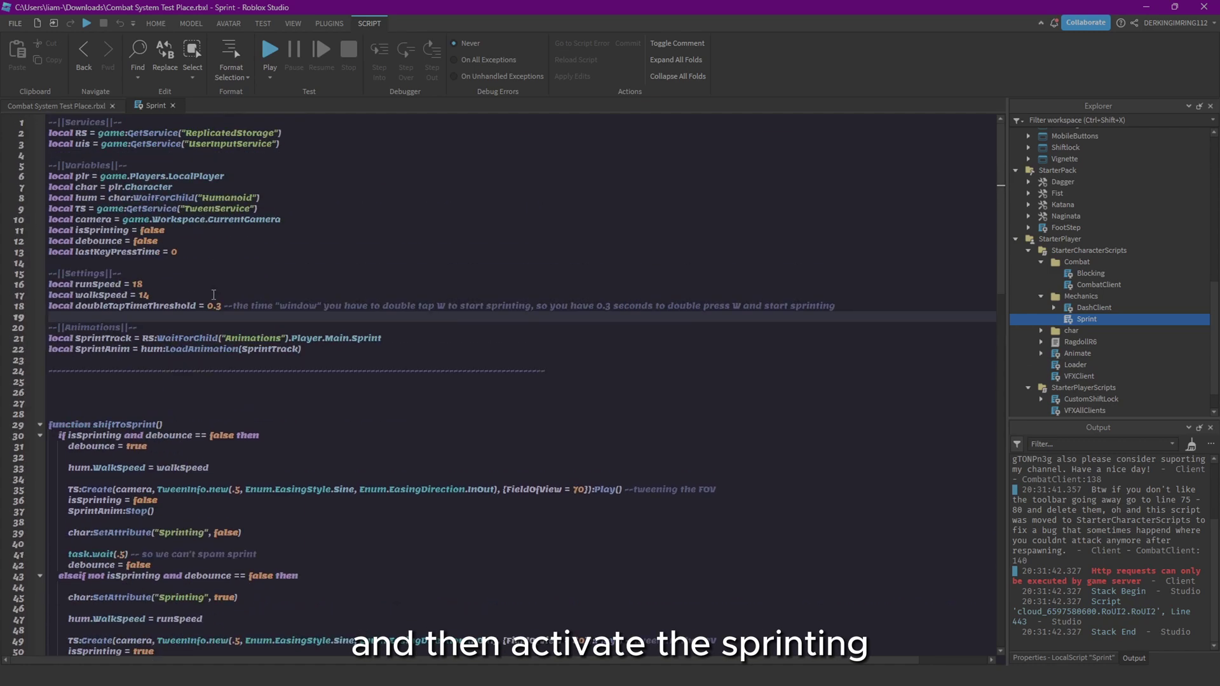
pyautogui.scroll(-3, 574, 383)
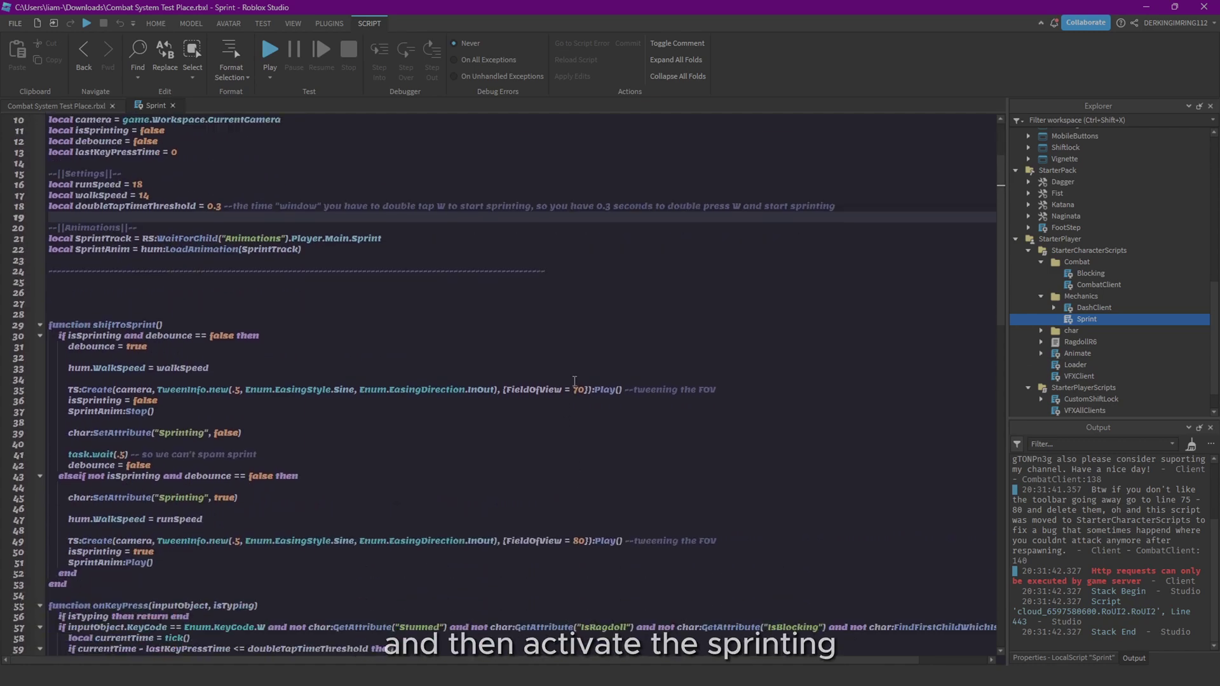
pyautogui.doubleClick(577, 389)
pyautogui.click(580, 541)
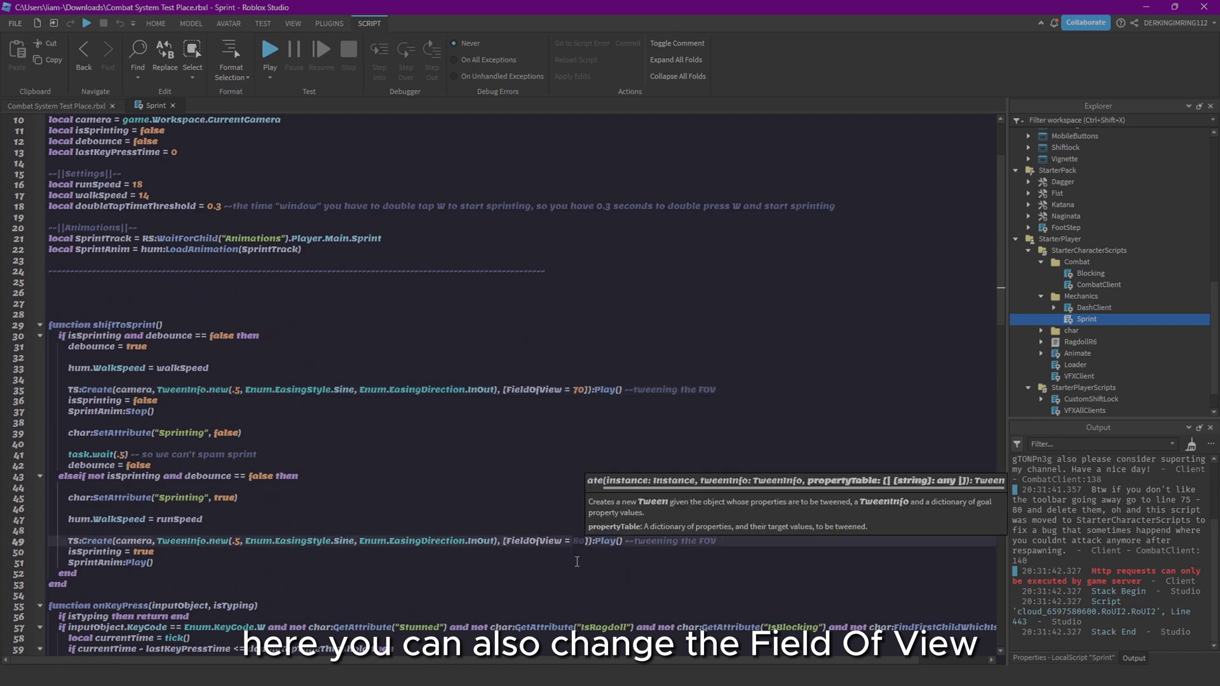
pyautogui.click(173, 105)
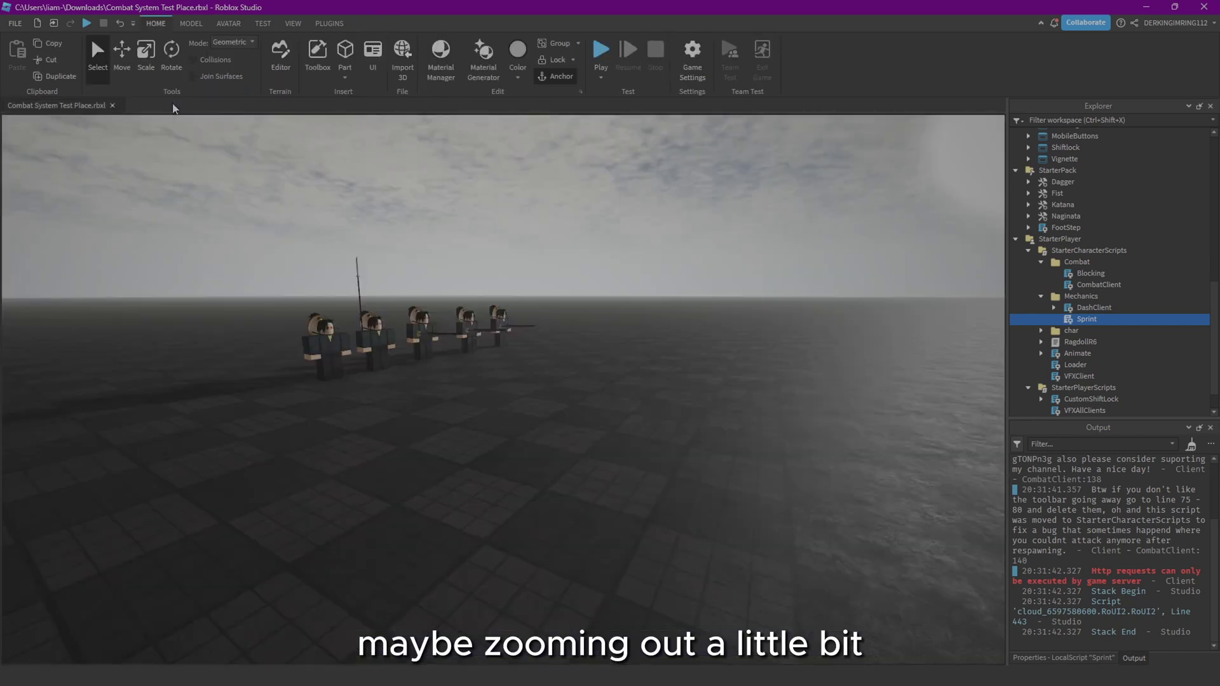
pyautogui.click(394, 276)
pyautogui.scroll(-3, 399, 275)
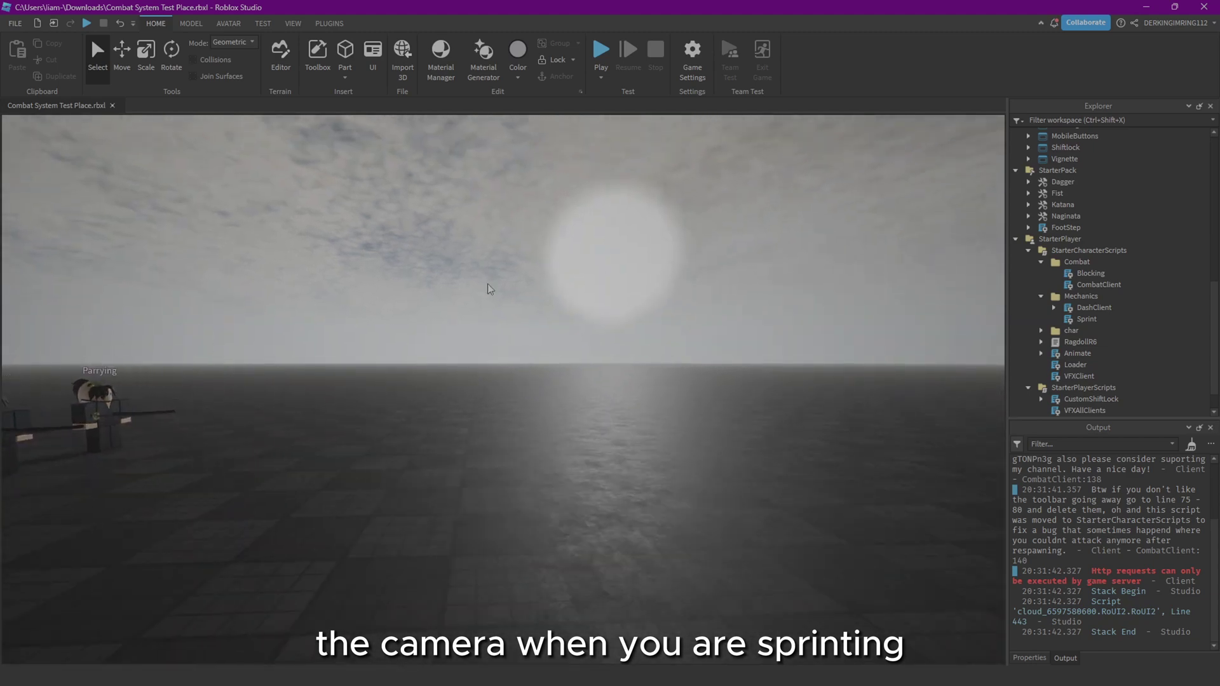
pyautogui.moveTo(487, 283); pyautogui.dragTo(700, 303, button='right')
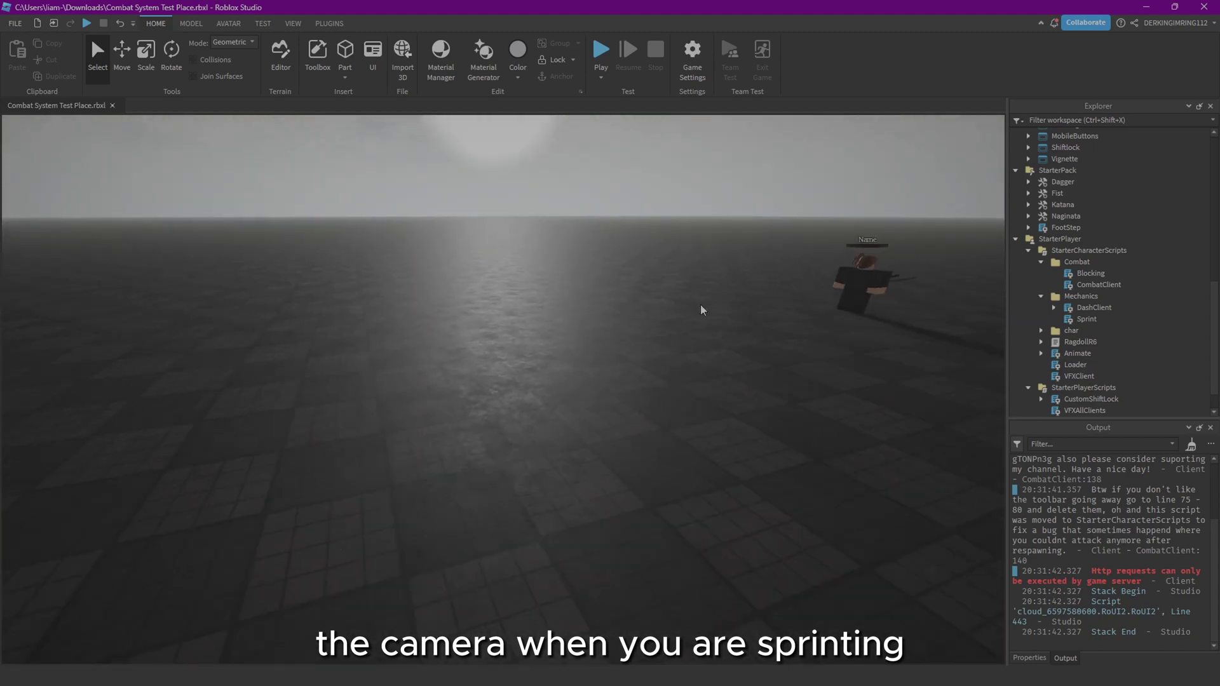
pyautogui.click(1085, 319)
pyautogui.doubleClick(1078, 319)
pyautogui.scroll(-10, 498, 409)
pyautogui.scroll(-10, 498, 407)
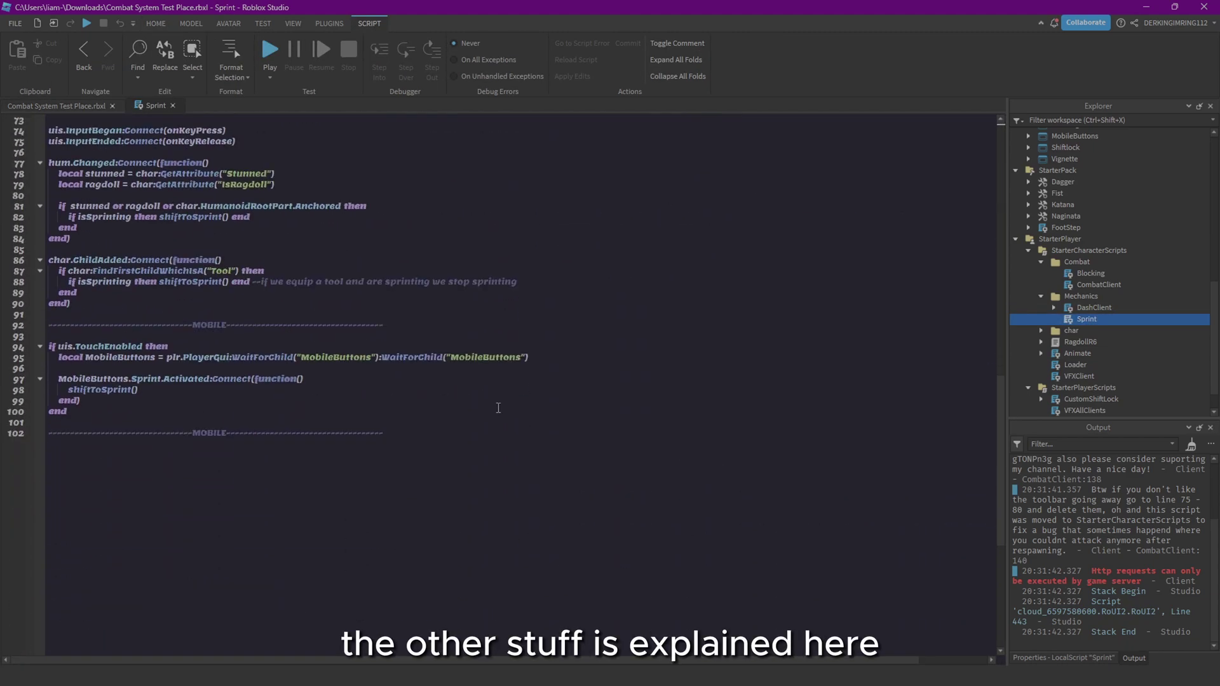
pyautogui.scroll(2, 113, 245)
pyautogui.click(173, 105)
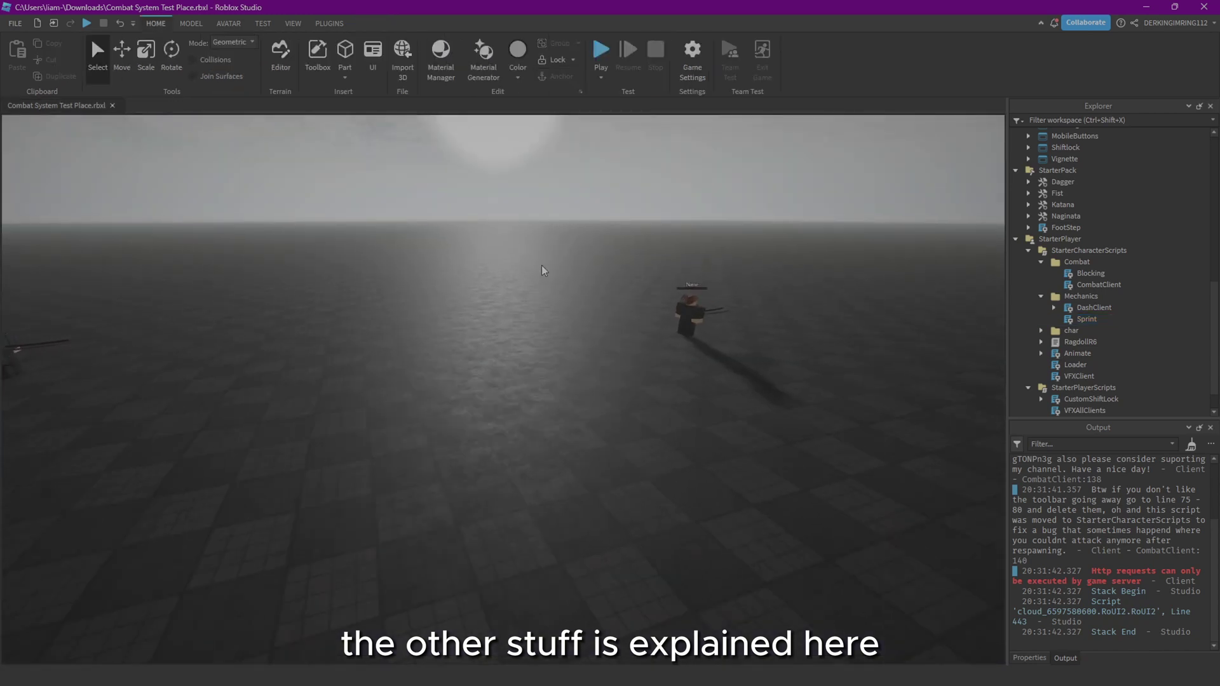
pyautogui.moveTo(954, 311); pyautogui.dragTo(902, 277, button='right')
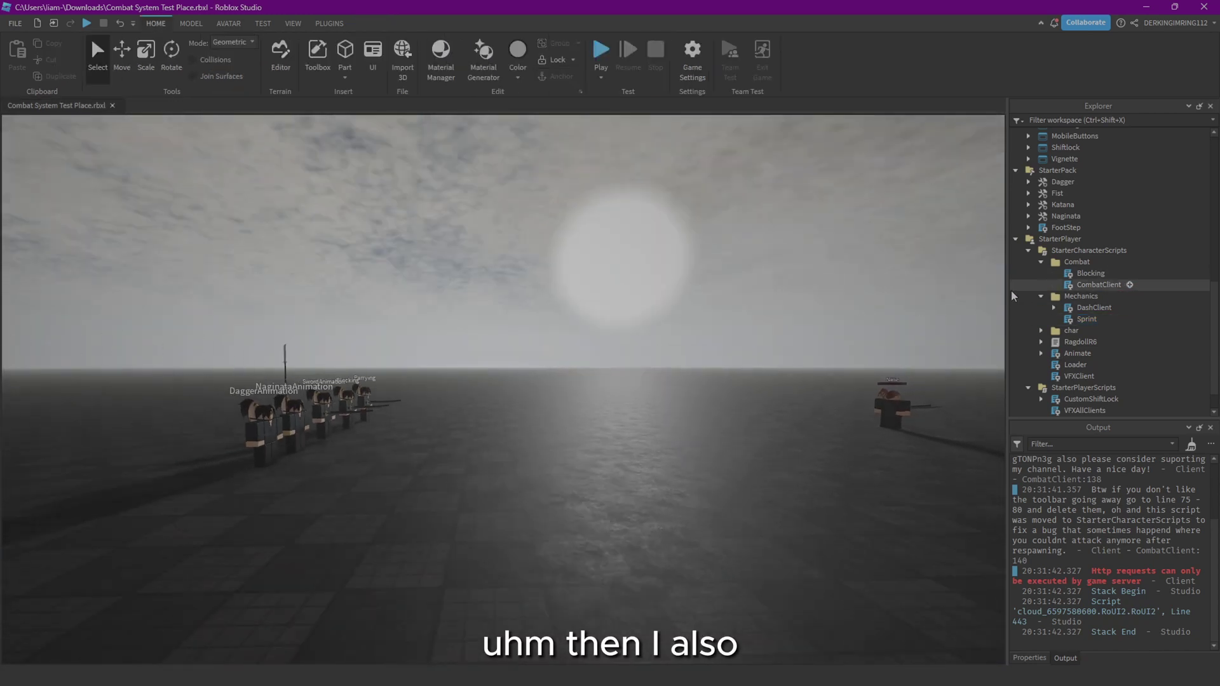
pyautogui.scroll(5, 1128, 276)
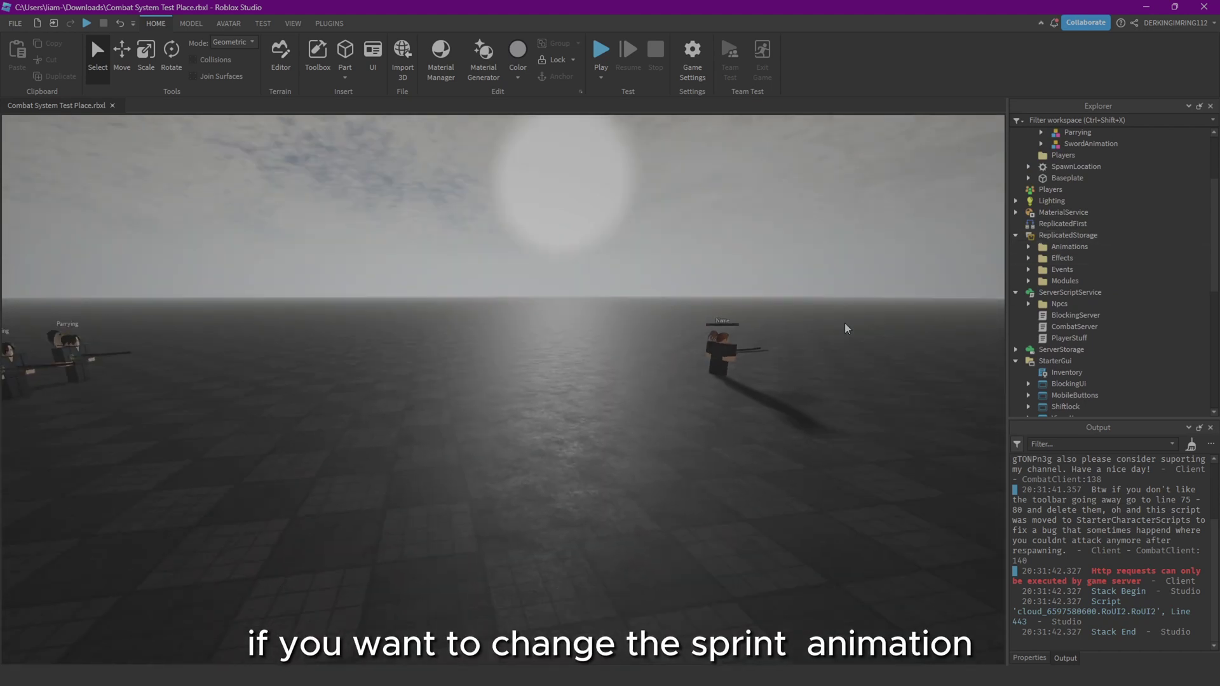
pyautogui.moveTo(844, 324); pyautogui.dragTo(1027, 245, button='right')
pyautogui.click(1027, 246)
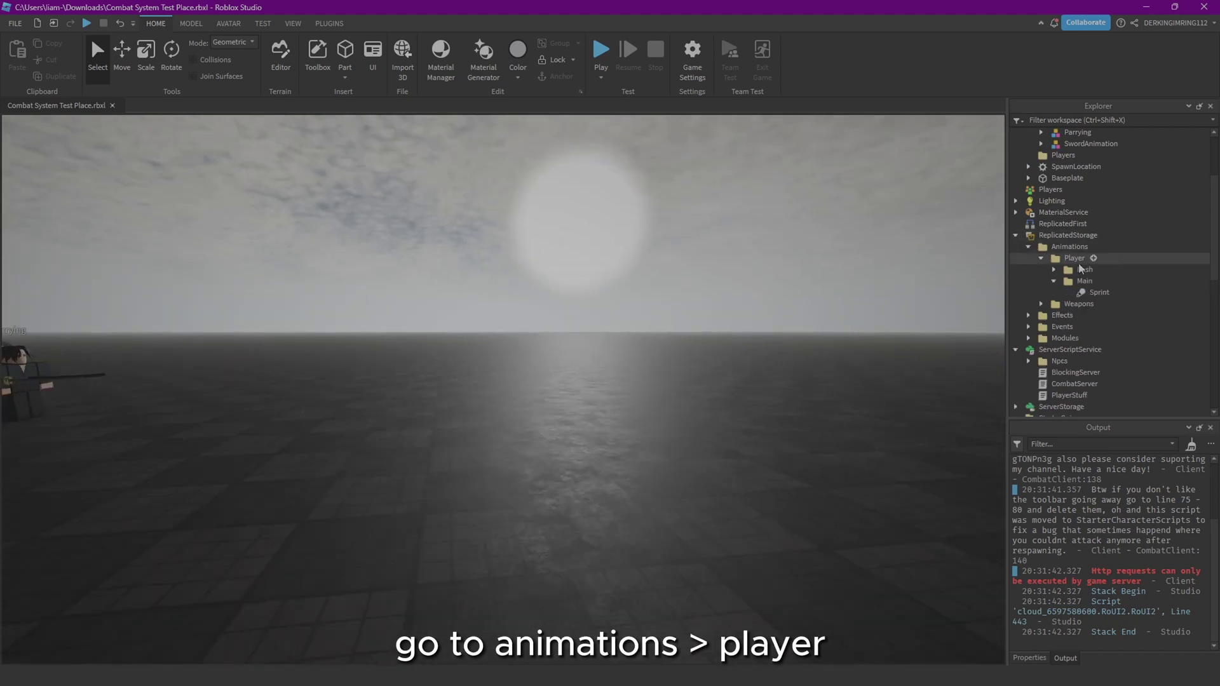
pyautogui.click(1041, 259)
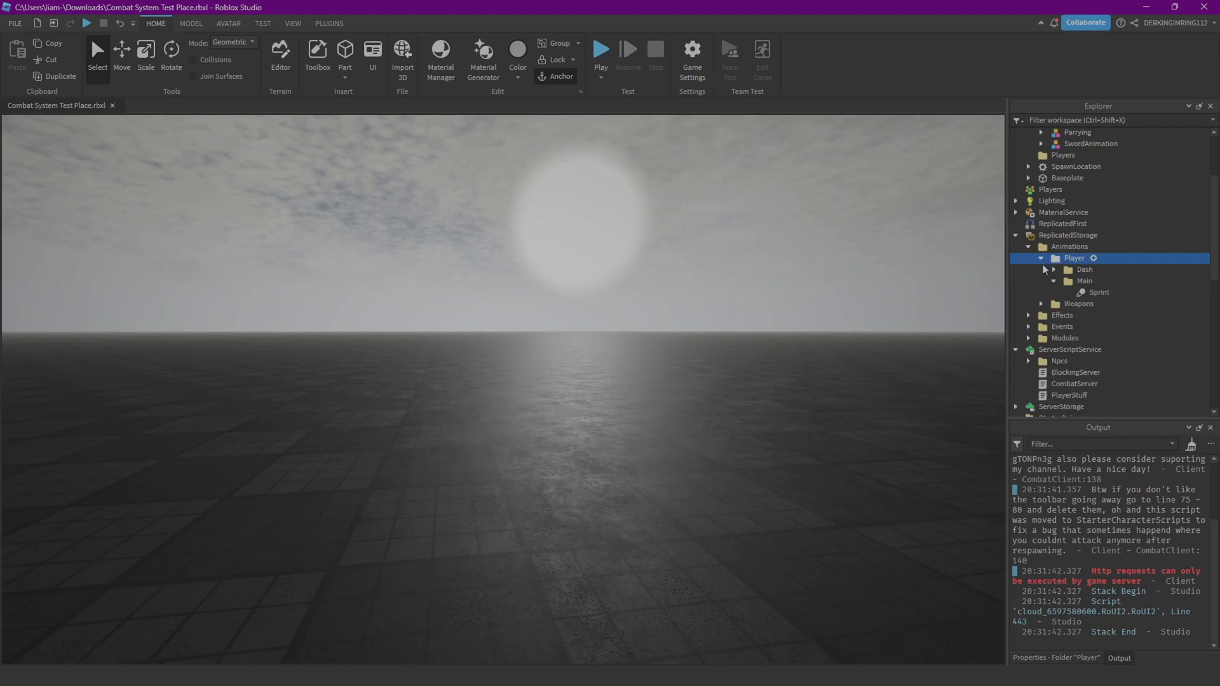
pyautogui.click(1058, 281)
pyautogui.click(1057, 279)
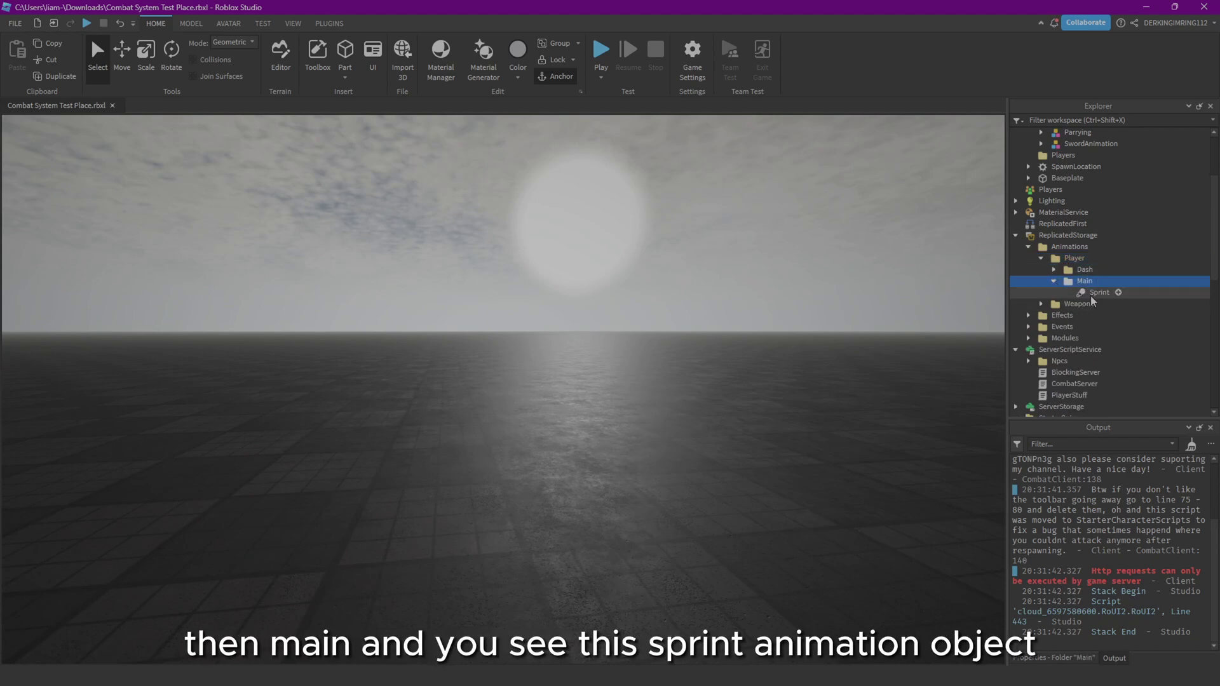
pyautogui.click(1090, 292)
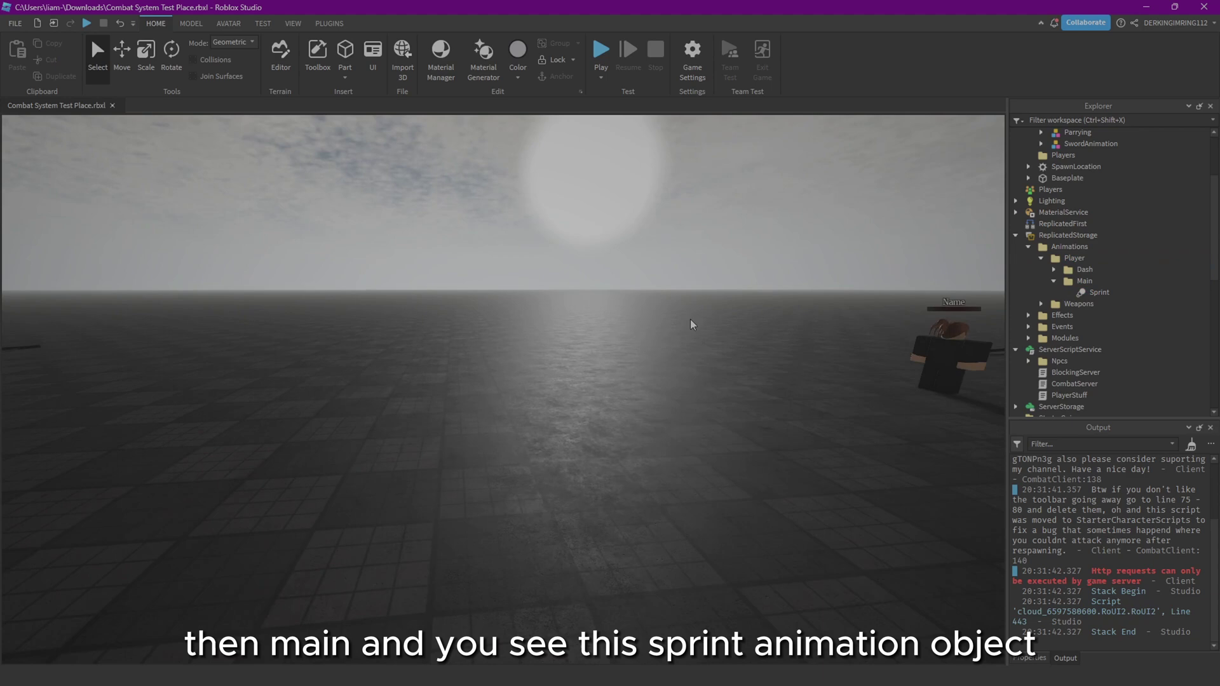
pyautogui.click(1053, 281)
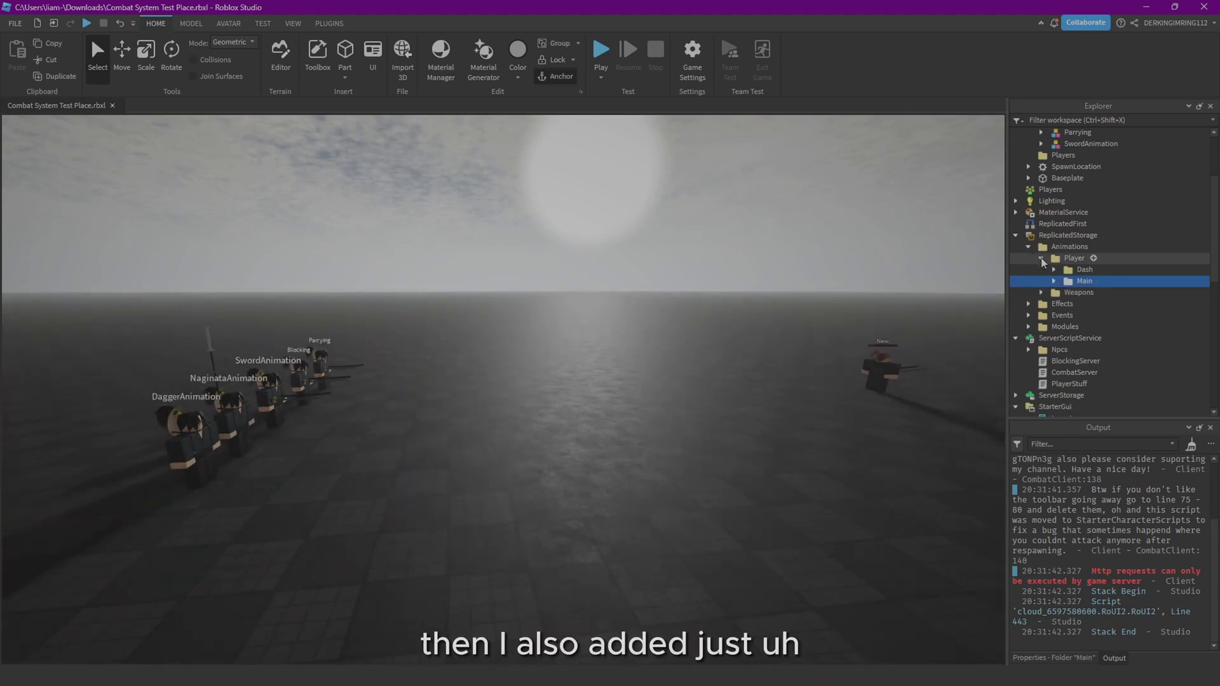
pyautogui.click(1042, 258)
pyautogui.click(809, 274)
pyautogui.moveTo(809, 273); pyautogui.dragTo(811, 278, button='right')
pyautogui.press('w')
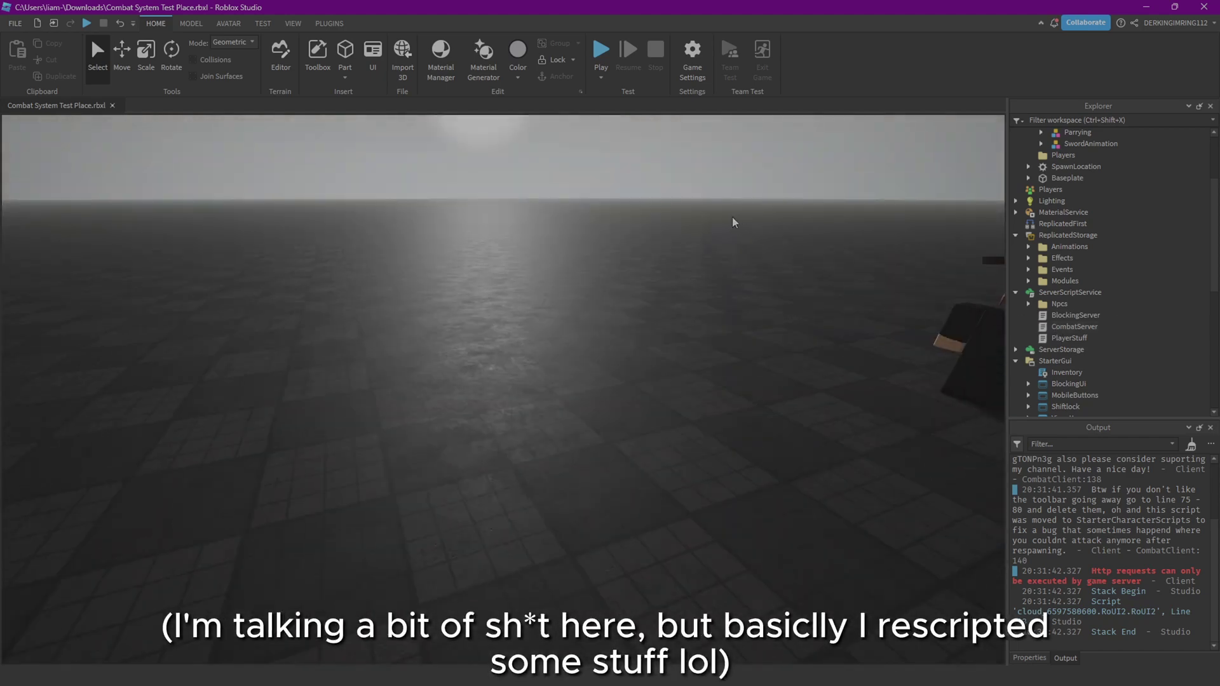
pyautogui.moveTo(732, 216); pyautogui.dragTo(728, 218, button='right')
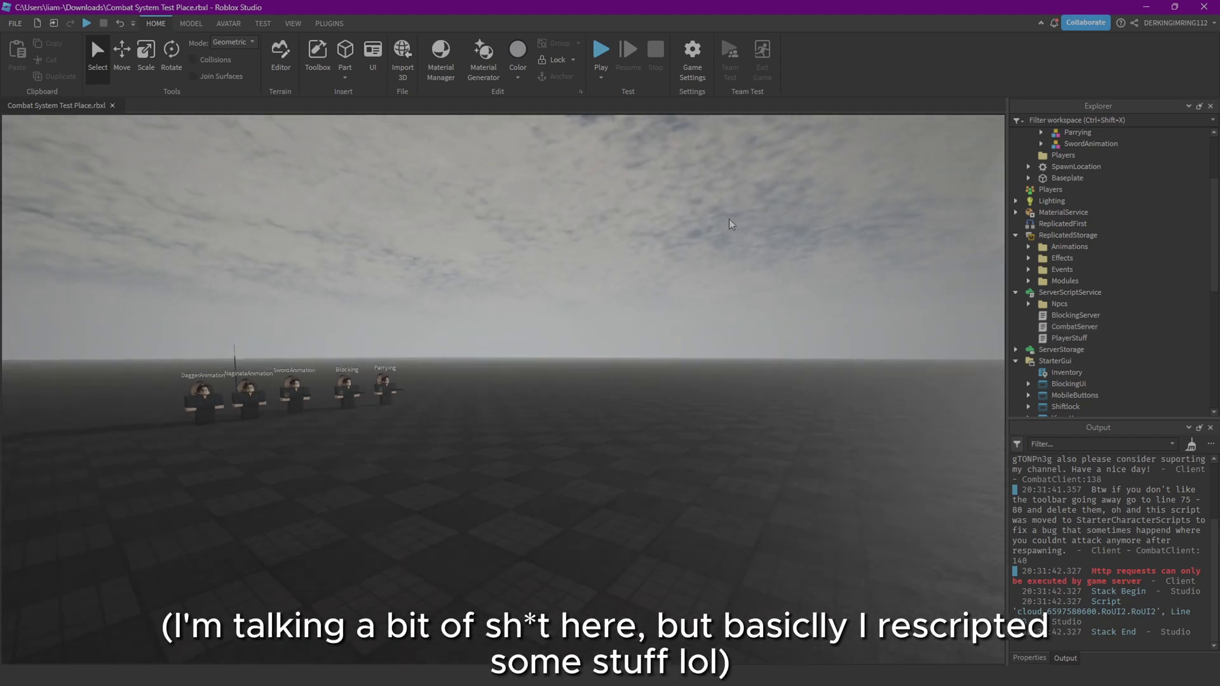
pyautogui.doubleClick(1074, 315)
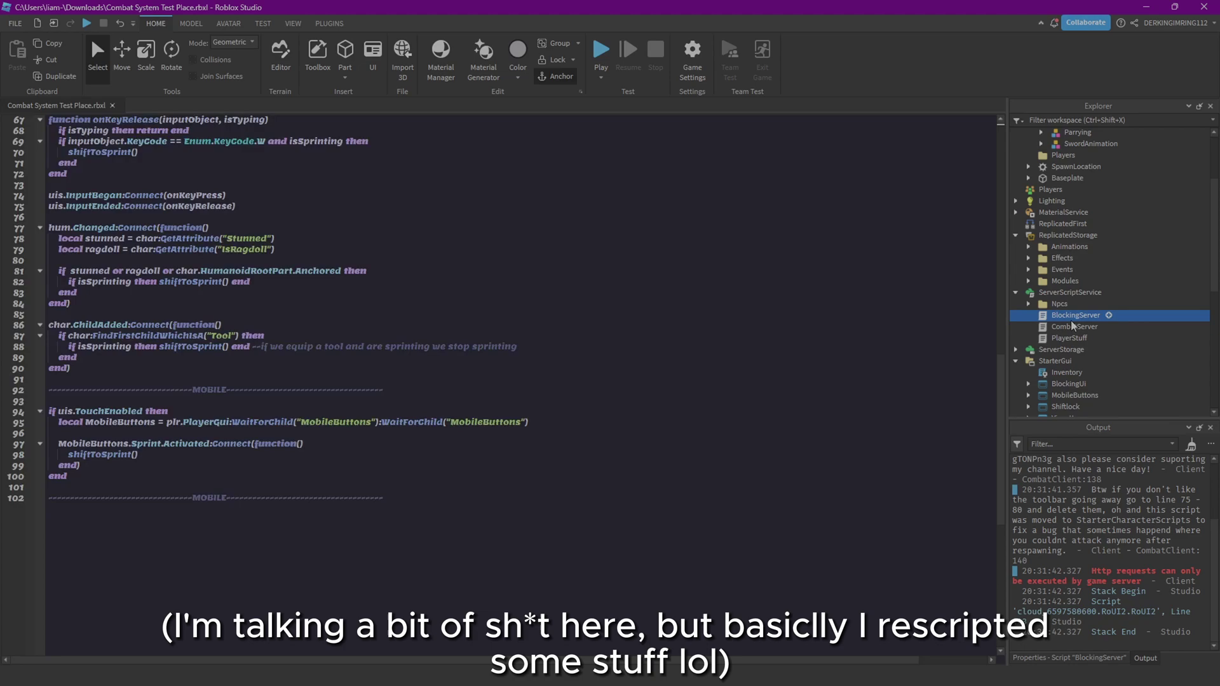
pyautogui.click(1071, 327)
pyautogui.doubleClick(1070, 327)
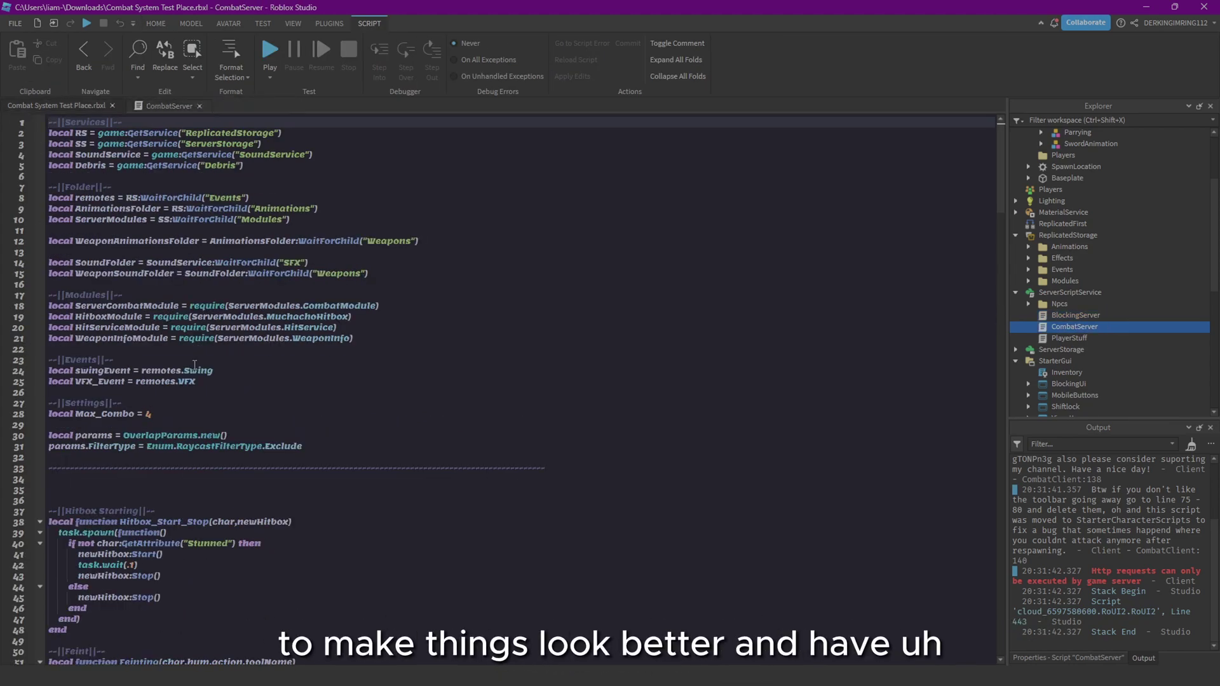
pyautogui.scroll(-15, 195, 366)
pyautogui.scroll(6, 198, 367)
pyautogui.scroll(6, 198, 367)
pyautogui.scroll(-15, 200, 368)
pyautogui.scroll(-7, 204, 371)
pyautogui.scroll(-12, 204, 371)
pyautogui.scroll(-12, 204, 369)
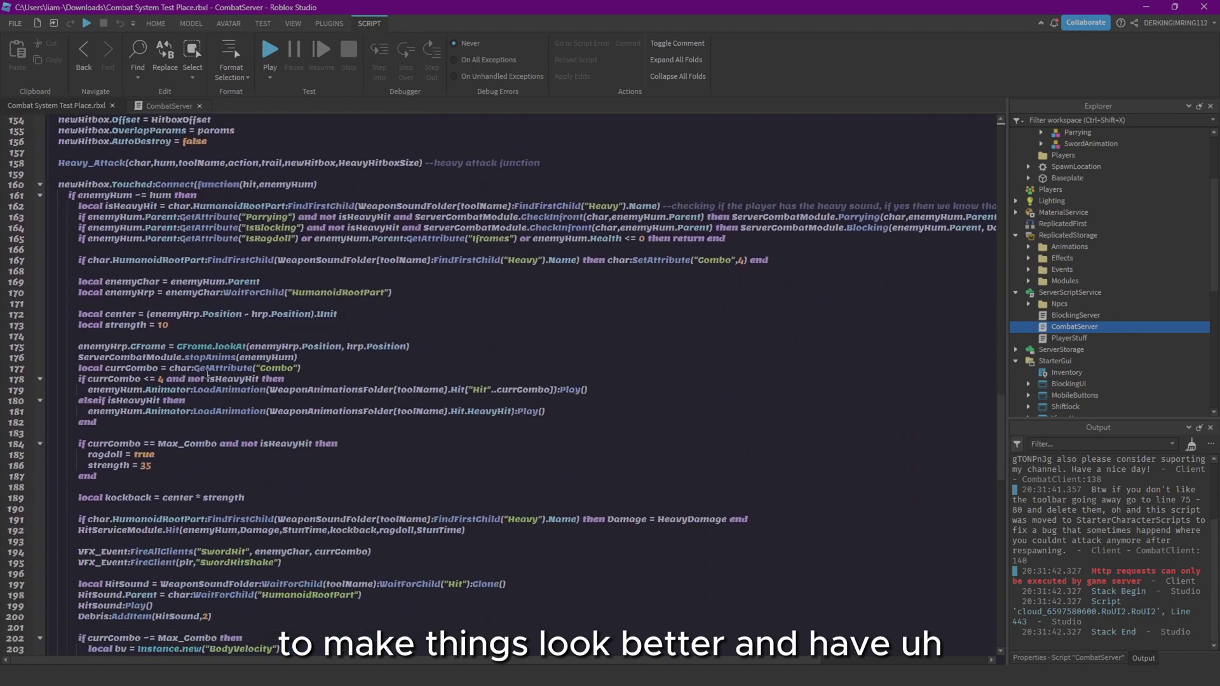
pyautogui.scroll(-12, 204, 369)
pyautogui.scroll(-12, 204, 367)
pyautogui.click(197, 106)
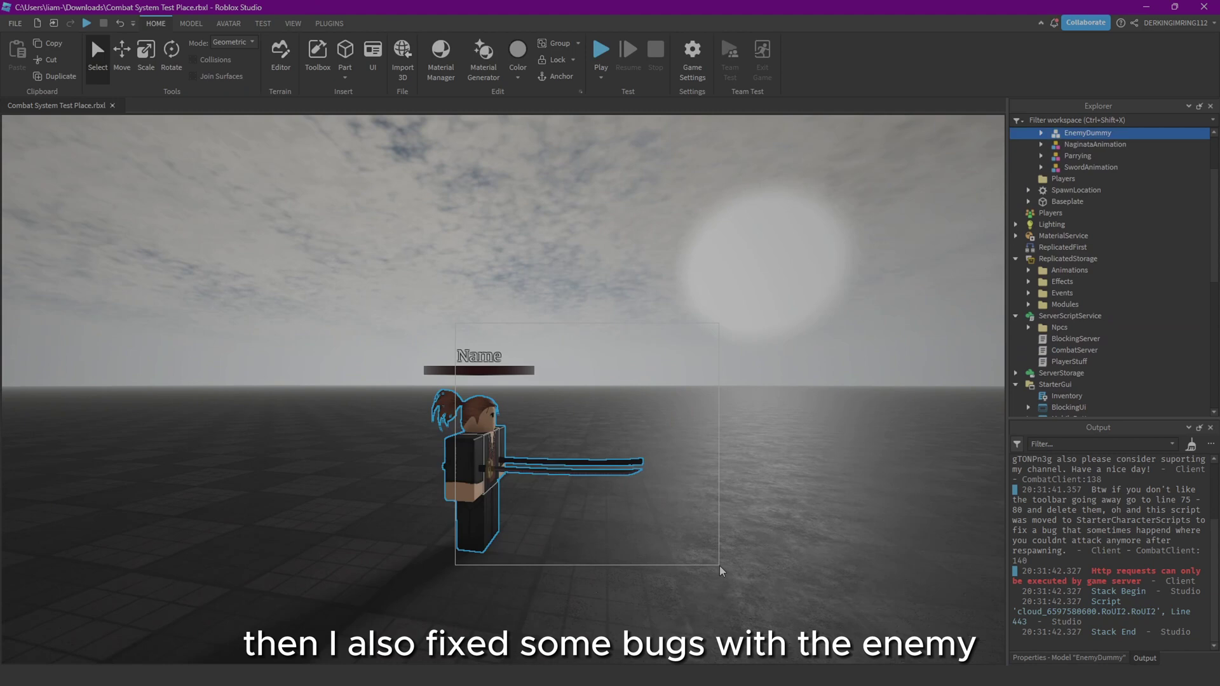
pyautogui.scroll(2, 483, 399)
pyautogui.scroll(2, 483, 398)
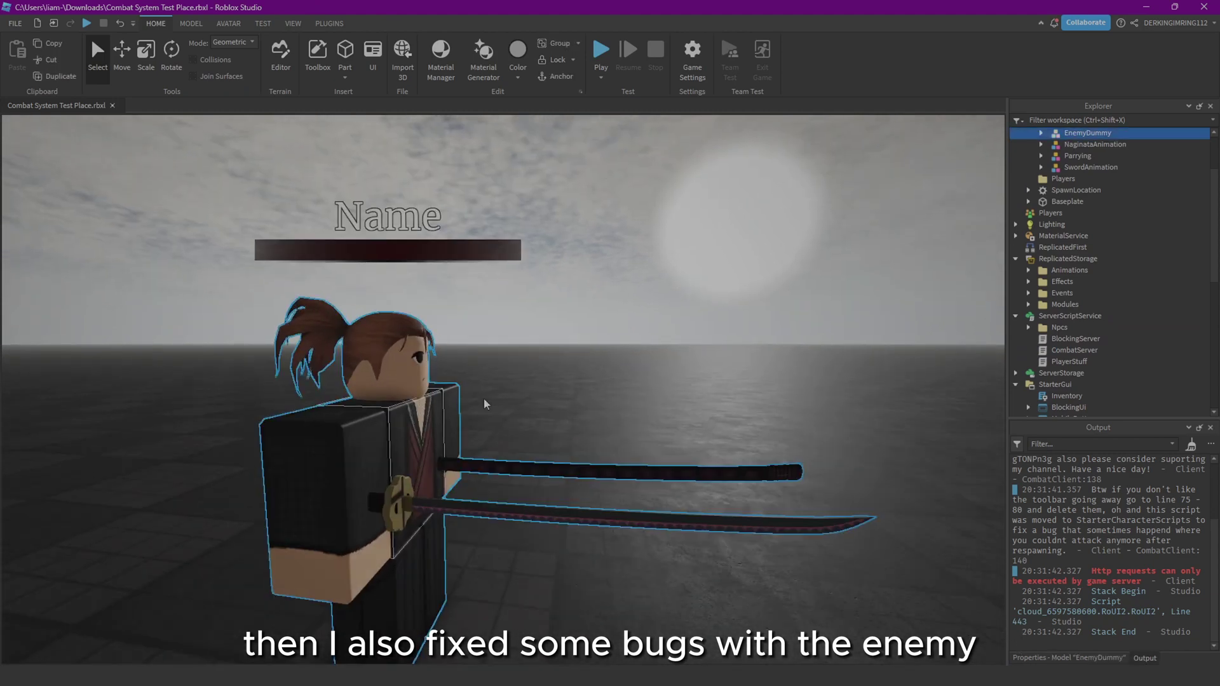
pyautogui.scroll(3, 616, 356)
pyautogui.scroll(2, 514, 362)
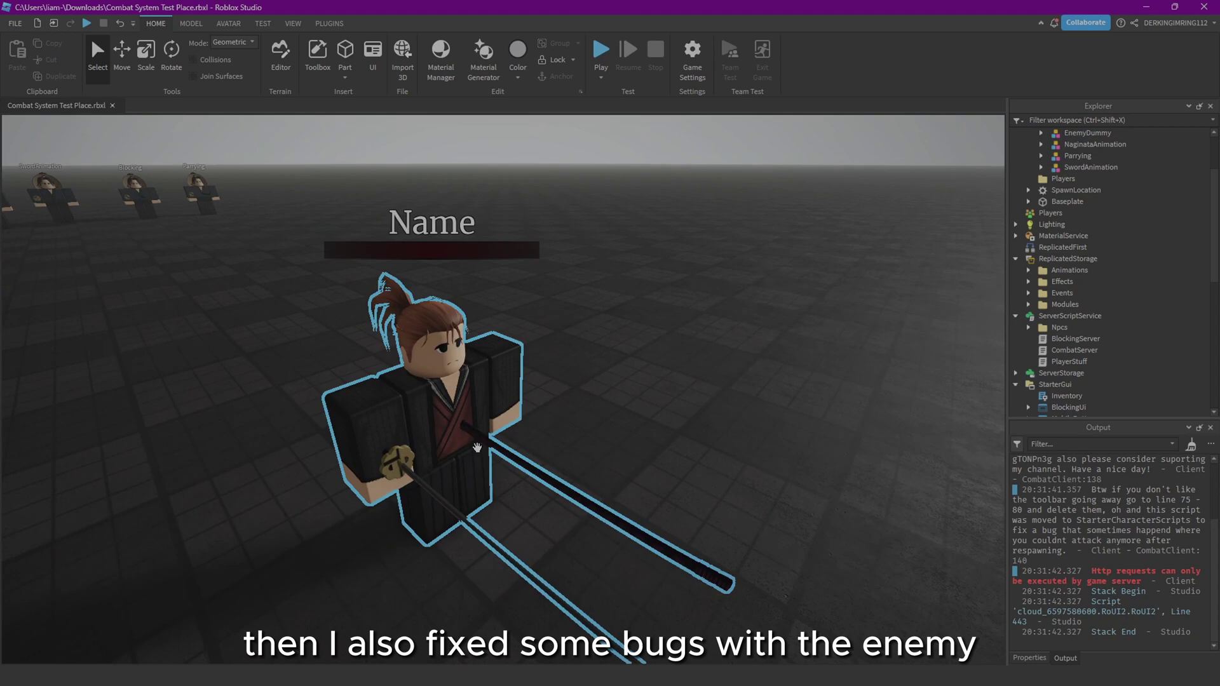
# Focus on EnemyDummy, show Properties, and expand it to list its Npc script, AnimSaves, Katana and body parts.
pyautogui.click(515, 367)
pyautogui.press('a')
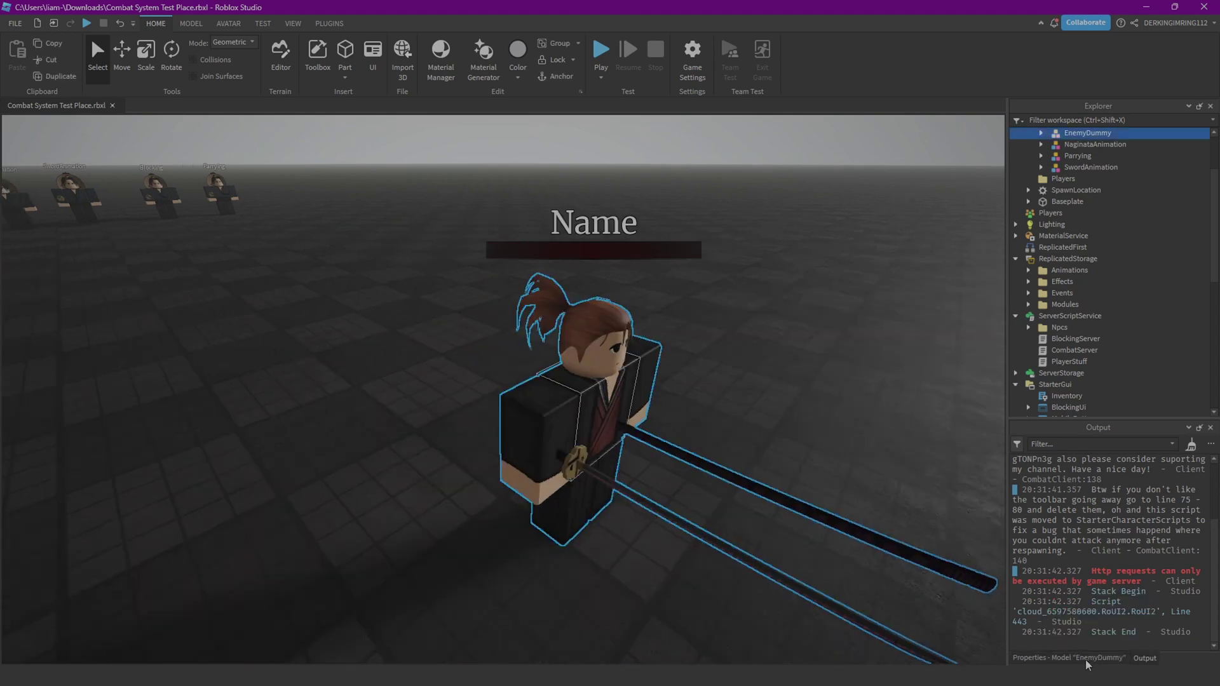
pyautogui.click(1067, 657)
pyautogui.click(891, 348)
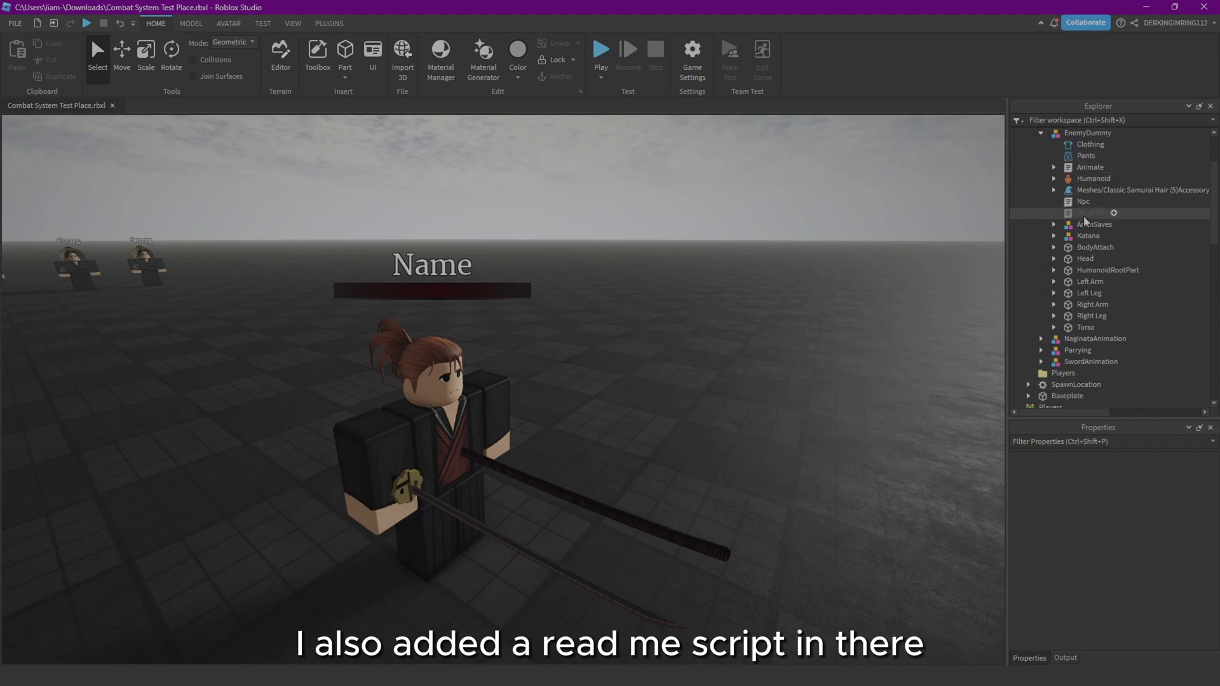
# Change EnemyDummy's Weapon attribute from Katana to Fist, then start a playtest.
pyautogui.click(417, 364)
pyautogui.scroll(3, 417, 365)
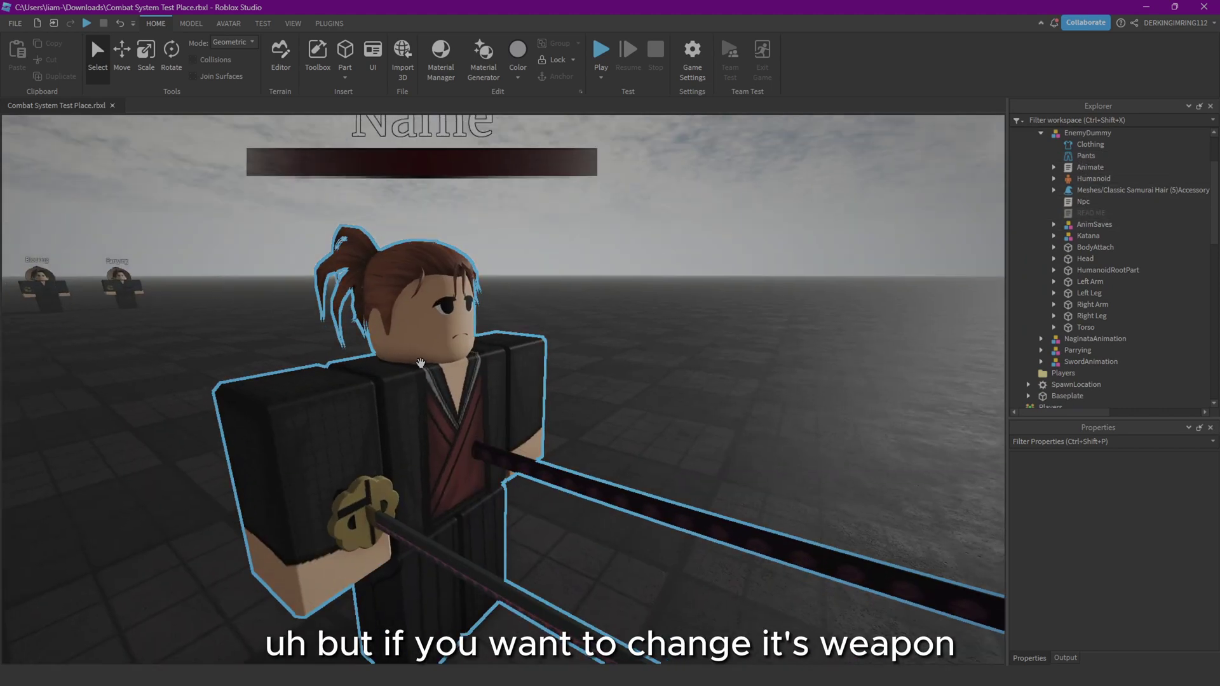
pyautogui.click(420, 363)
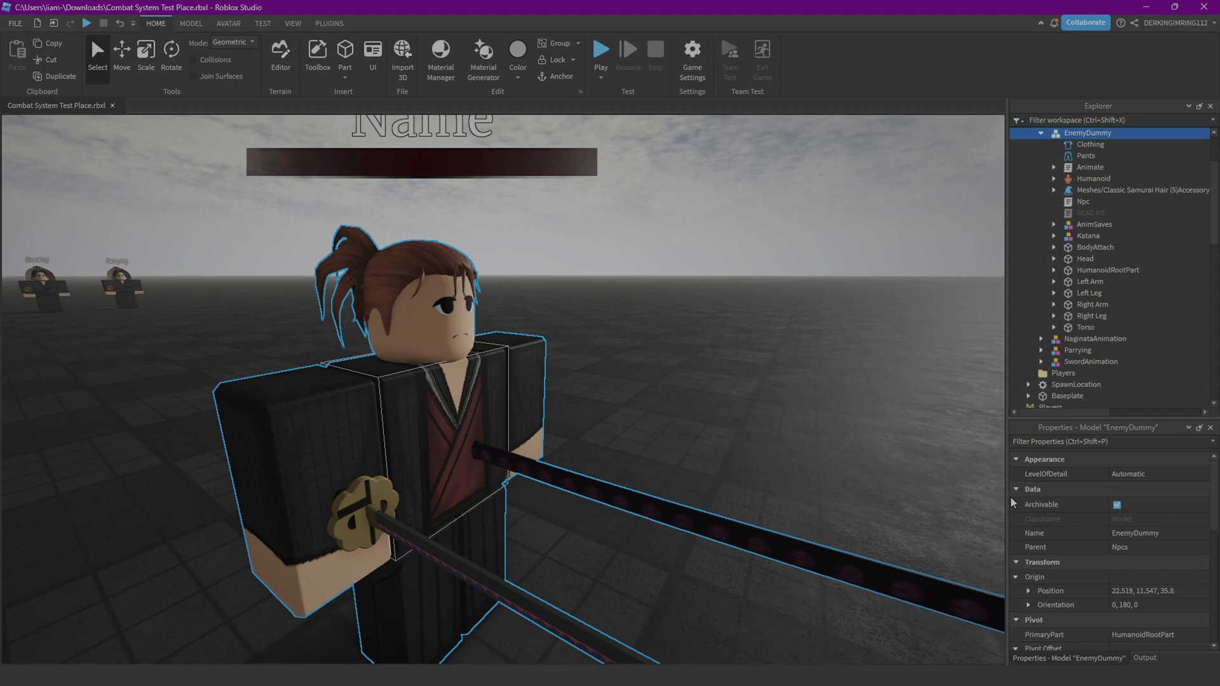
pyautogui.scroll(-10, 1095, 552)
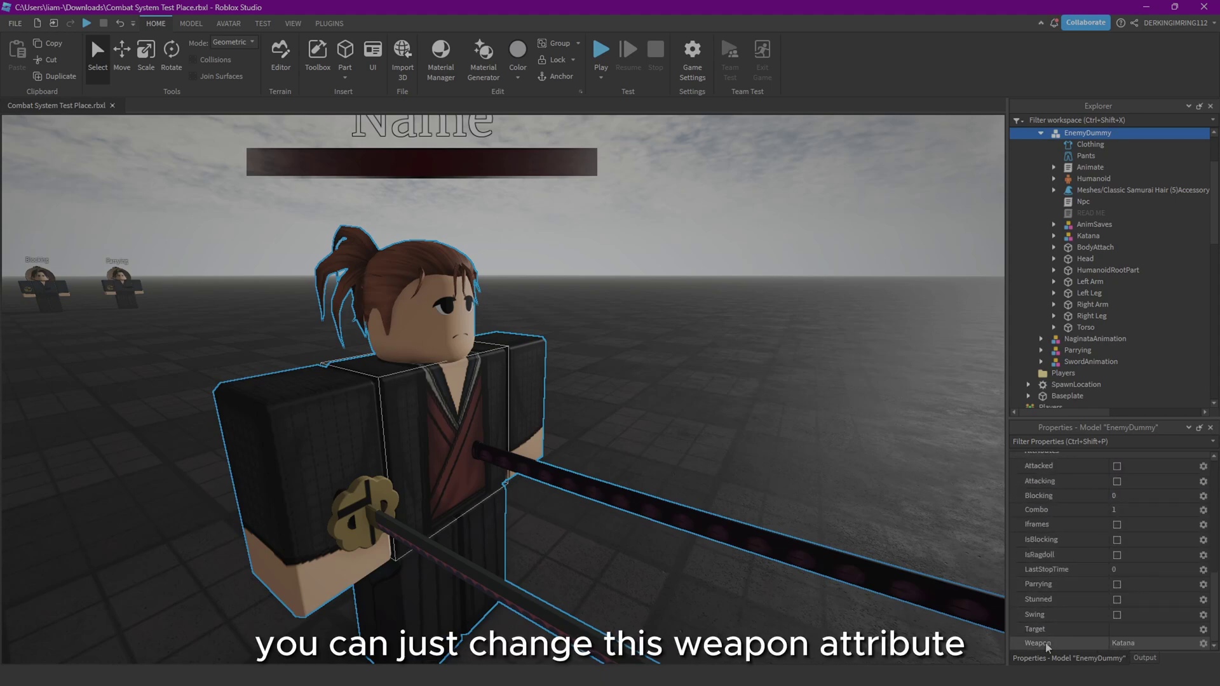
pyautogui.click(1137, 643)
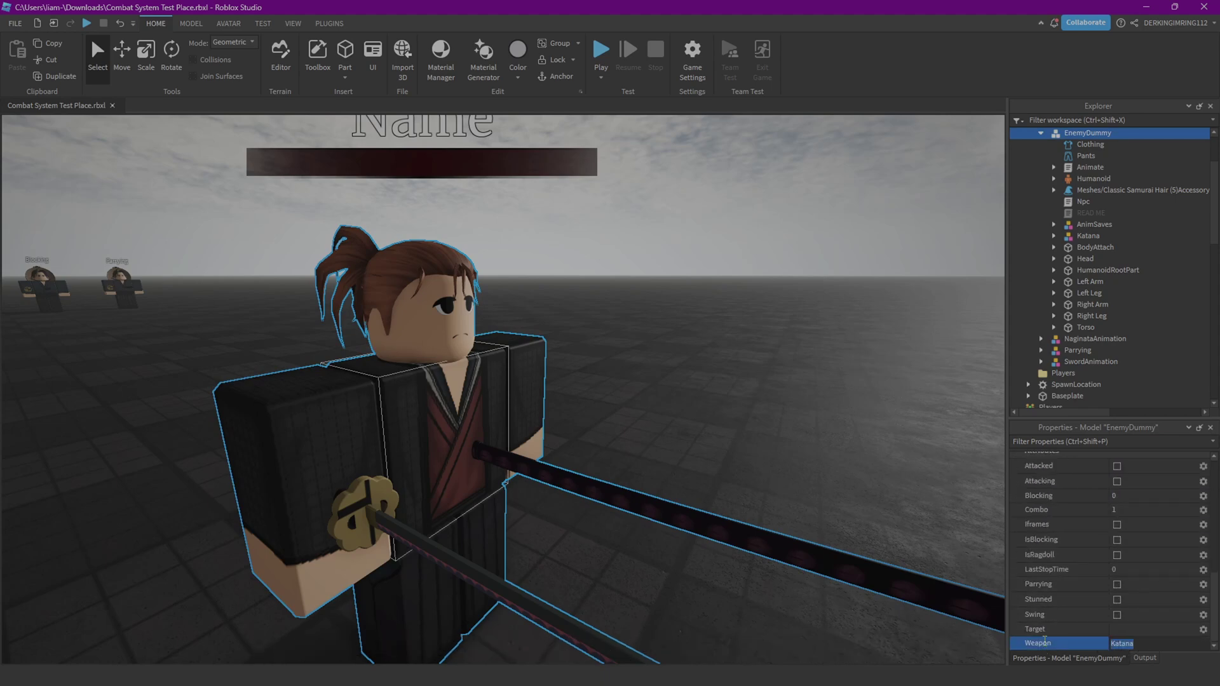
pyautogui.write('f')
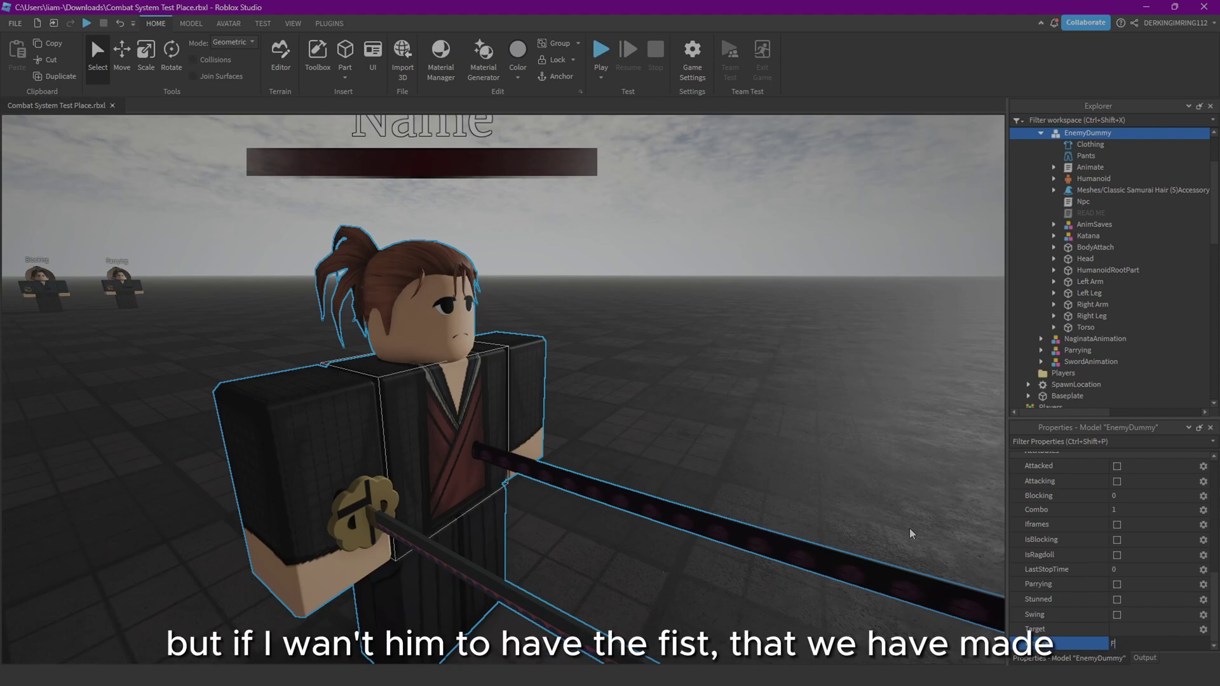
pyautogui.write('t')
pyautogui.press('Return')
pyautogui.scroll(-5, 909, 528)
pyautogui.moveTo(678, 276); pyautogui.dragTo(193, 327, button='right')
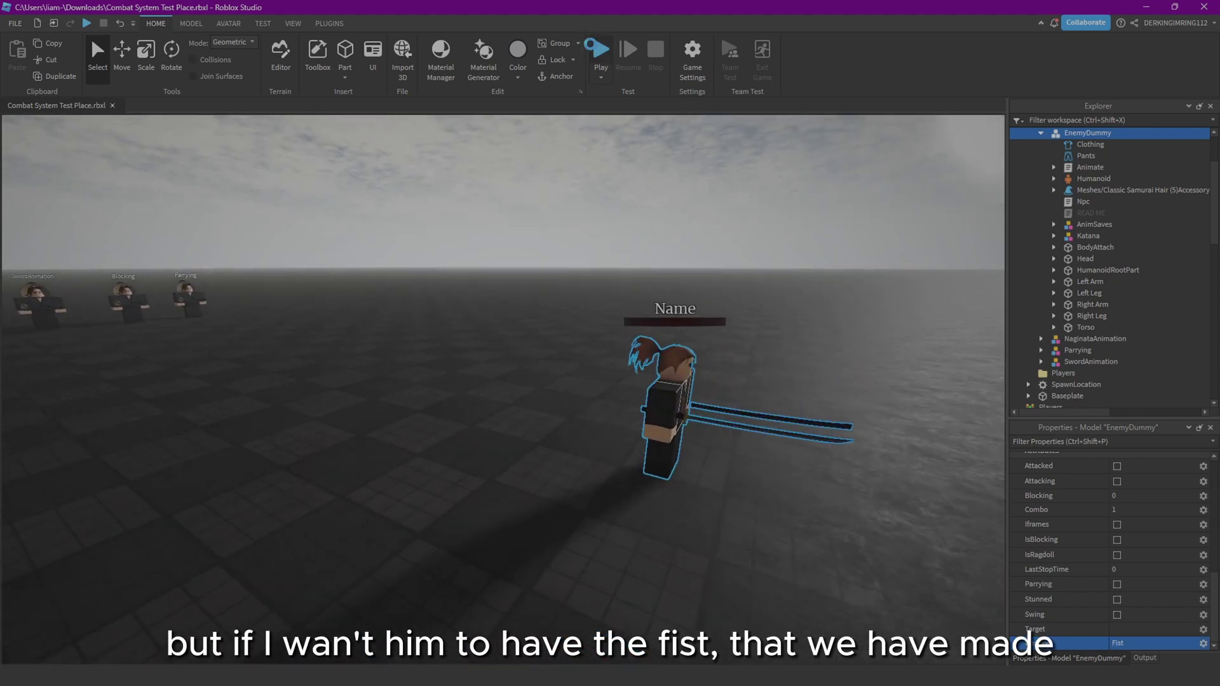
pyautogui.click(592, 46)
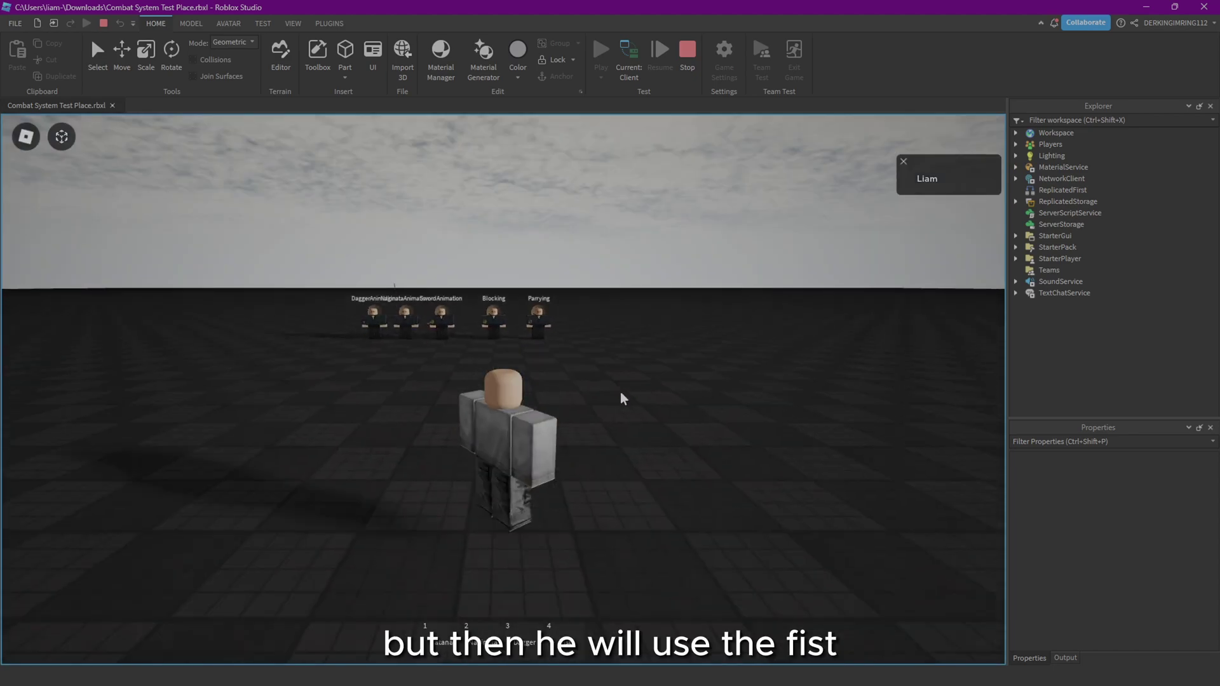
# Walk the avatar up to EnemyDummy and circle the camera around the fight.
pyautogui.moveTo(621, 391); pyautogui.dragTo(621, 392, button='right')
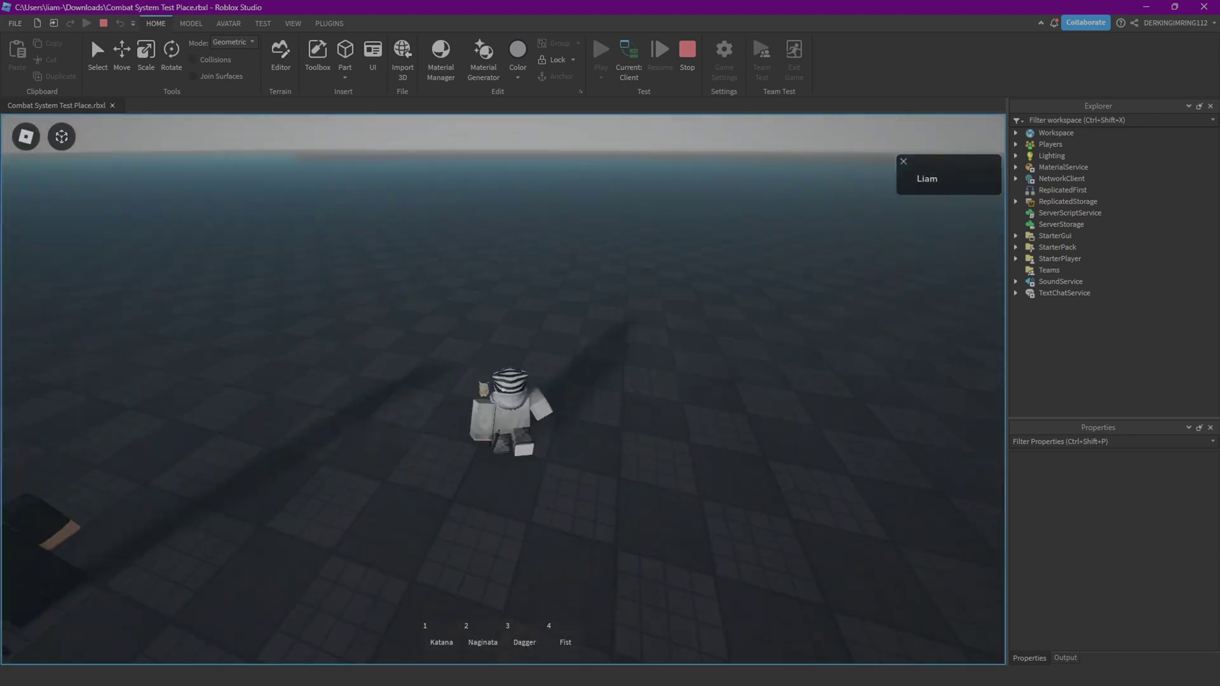
pyautogui.press('w')
pyautogui.scroll(3, 635, 198)
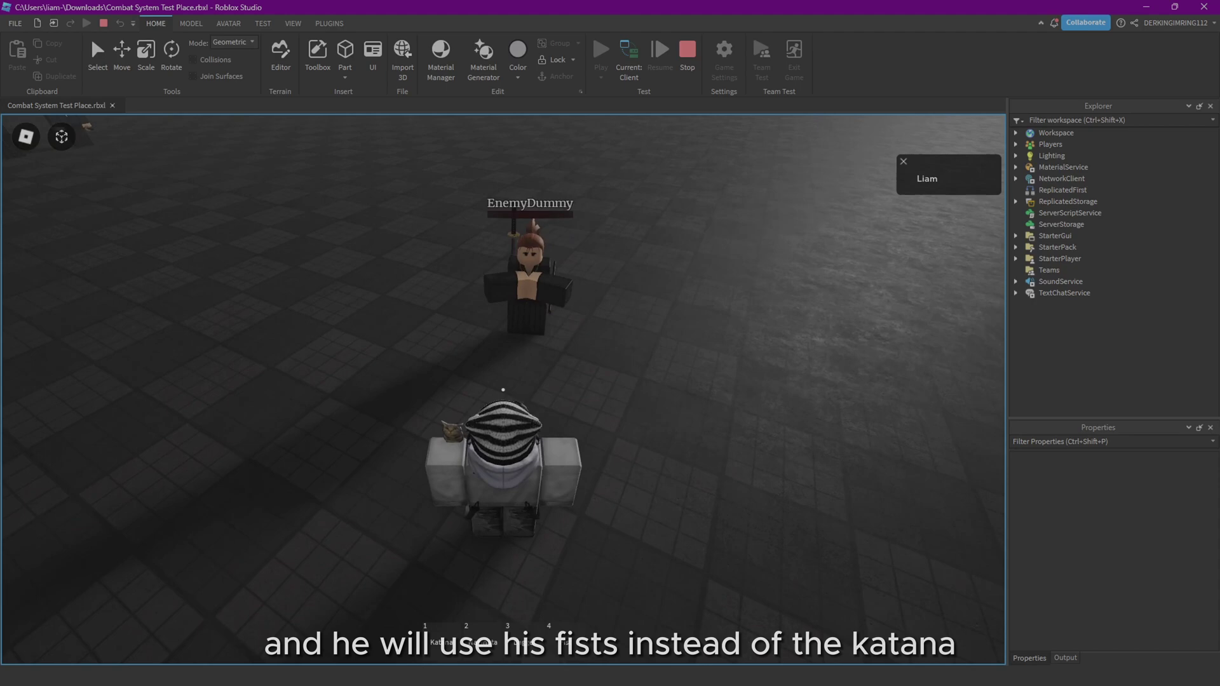
pyautogui.moveTo(636, 198); pyautogui.dragTo(571, 286, button='right')
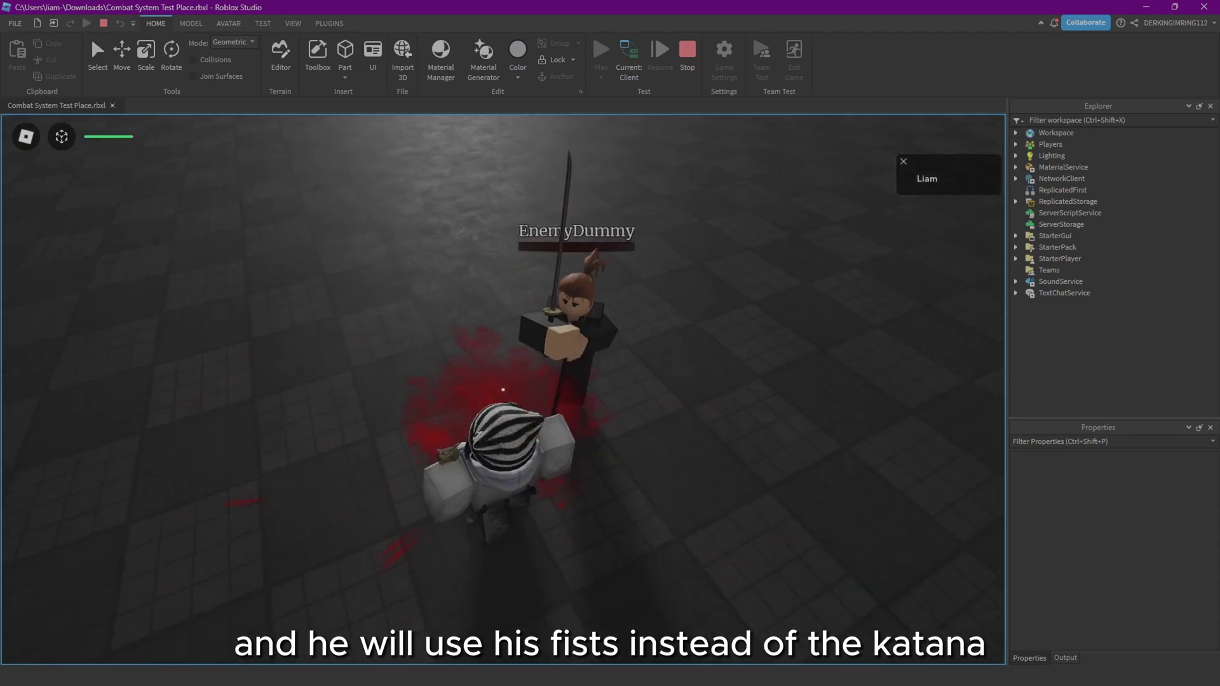
pyautogui.scroll(-5, 507, 386)
pyautogui.scroll(5, 503, 389)
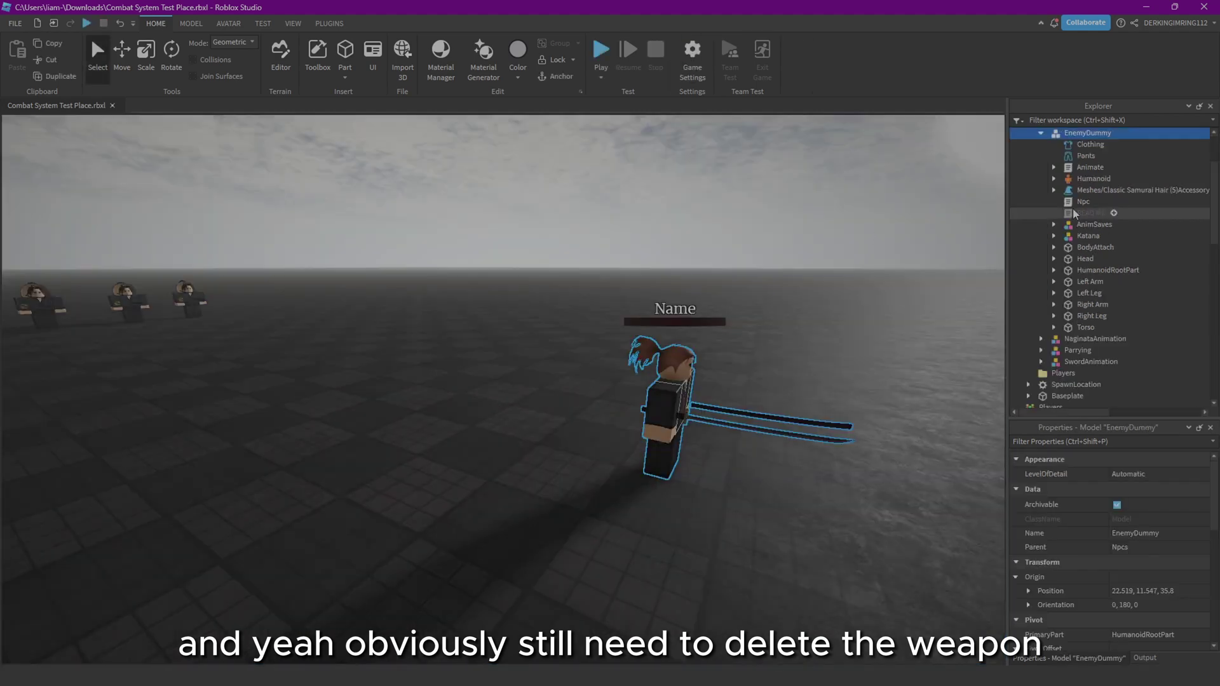
# Reselect EnemyDummy to glance at its Weapon attribute, then deselect it.
pyautogui.click(692, 351)
pyautogui.click(667, 367)
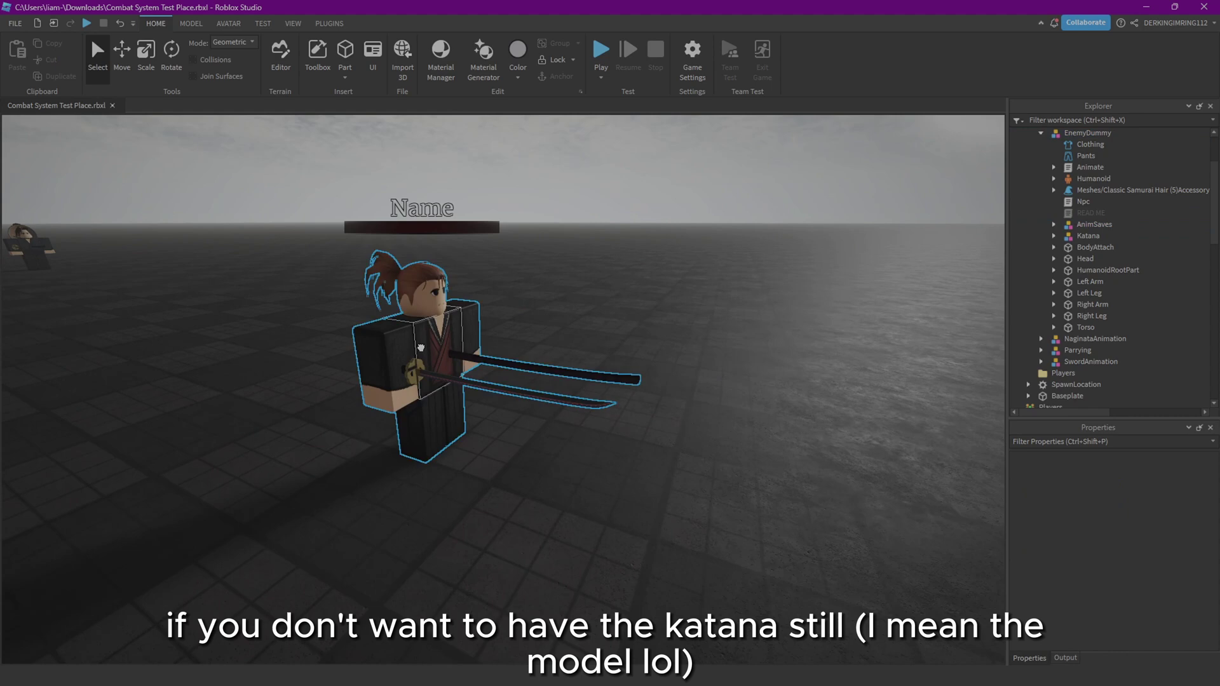
pyautogui.scroll(-10, 1130, 650)
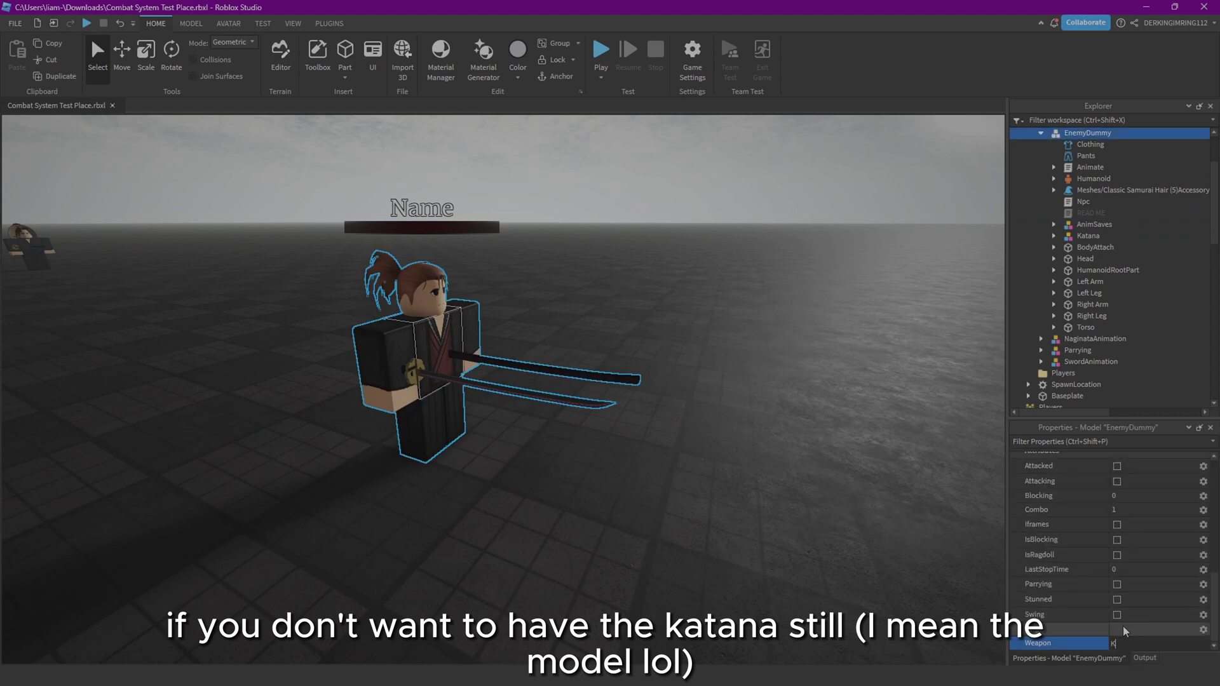
pyautogui.click(502, 506)
pyautogui.scroll(-5, 501, 506)
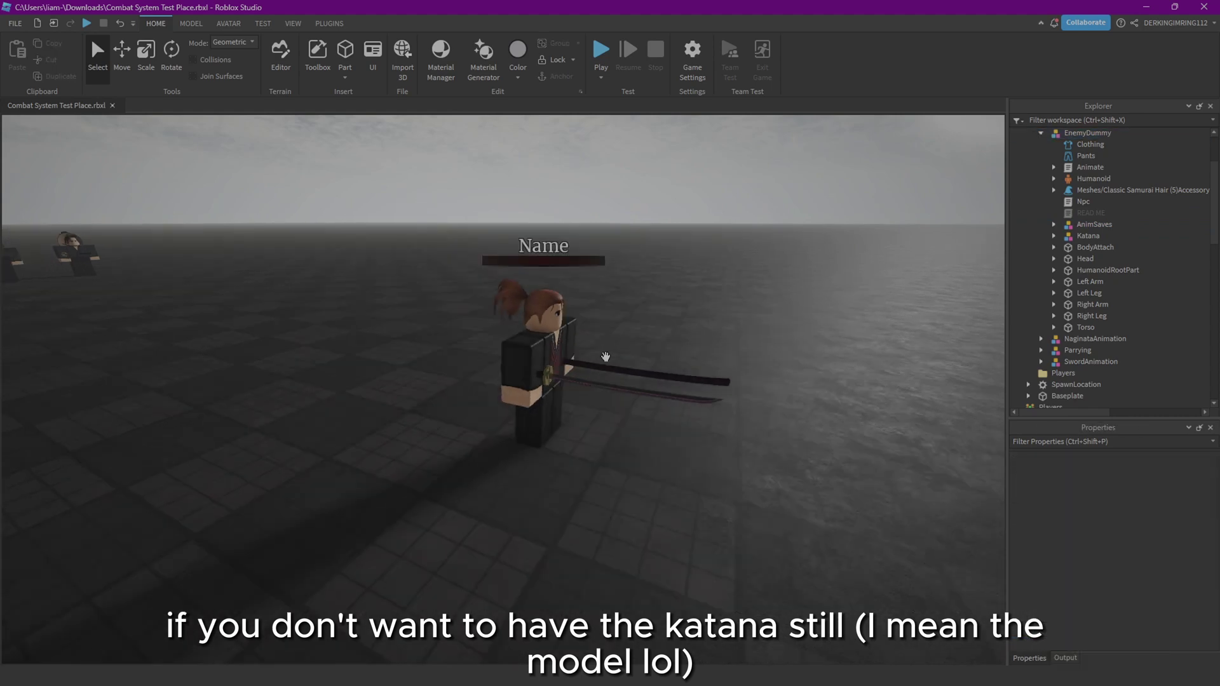
pyautogui.scroll(-3, 506, 315)
# Fly the camera toward the dummies and collapse EnemyDummy in the Explorer.
pyautogui.moveTo(631, 457); pyautogui.dragTo(631, 455, button='right')
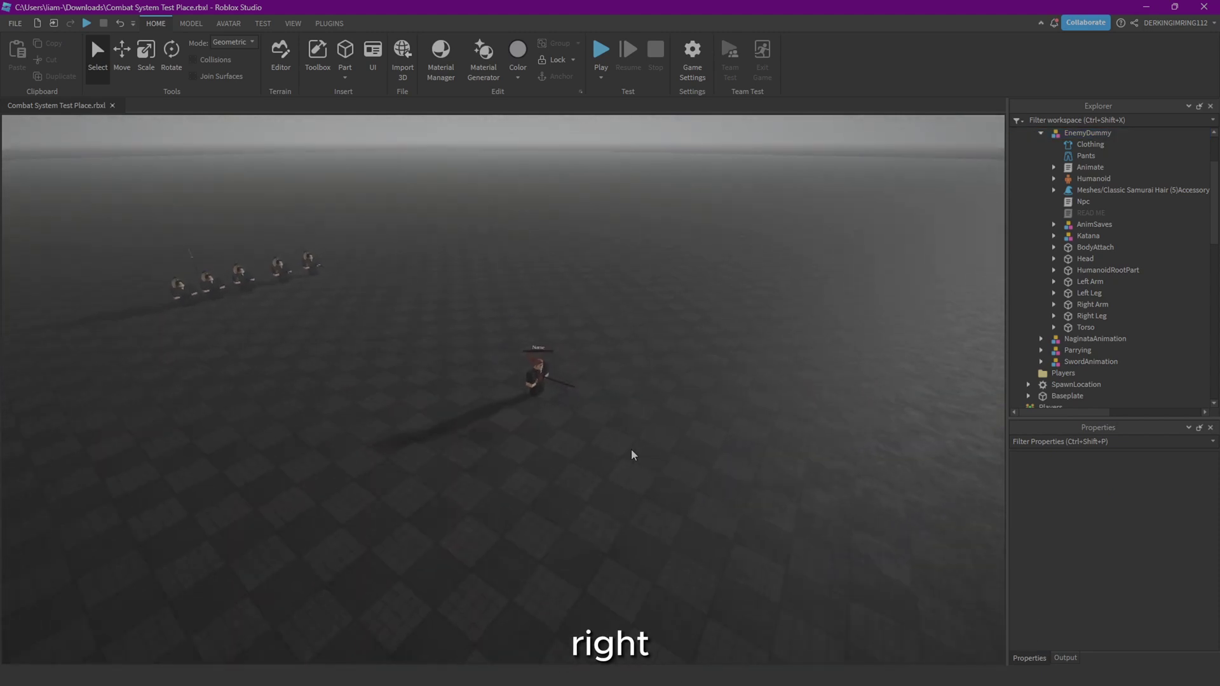
pyautogui.press('w')
pyautogui.click(1040, 132)
pyautogui.moveTo(722, 194); pyautogui.dragTo(724, 193, button='right')
pyautogui.press('w')
pyautogui.press('w')
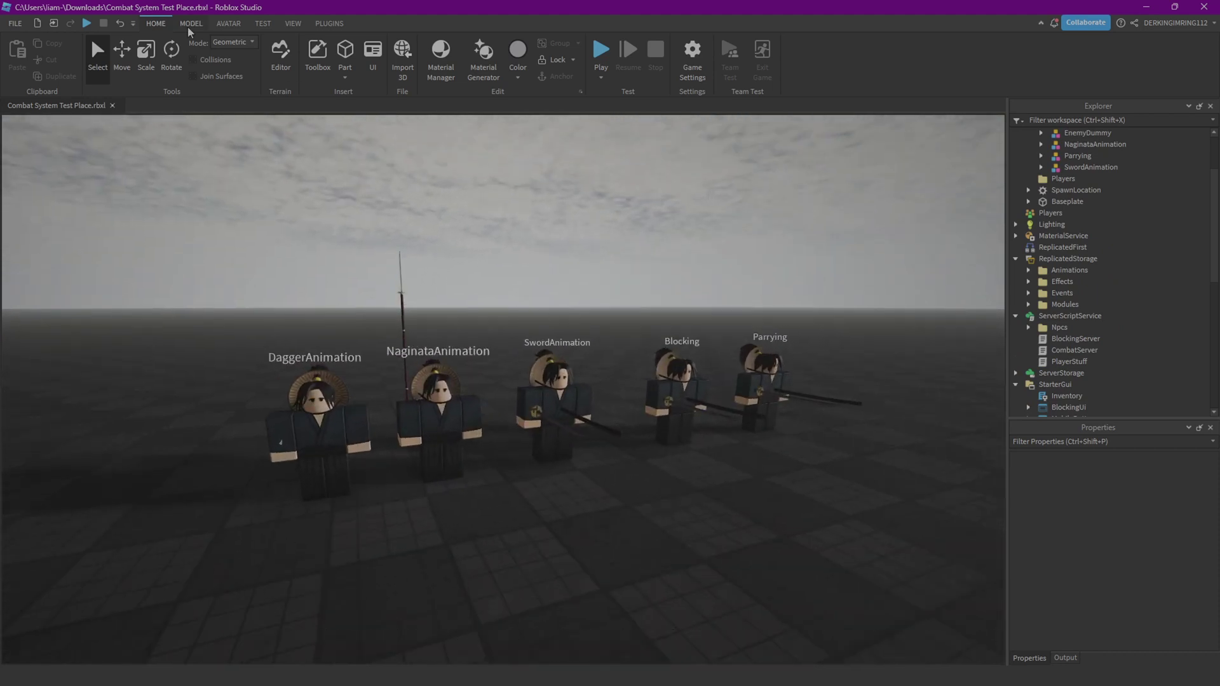
# Open the Animation Editor on NaginataAnimation, dismiss the clip migration prompt, then close it.
pyautogui.click(229, 23)
pyautogui.press('w')
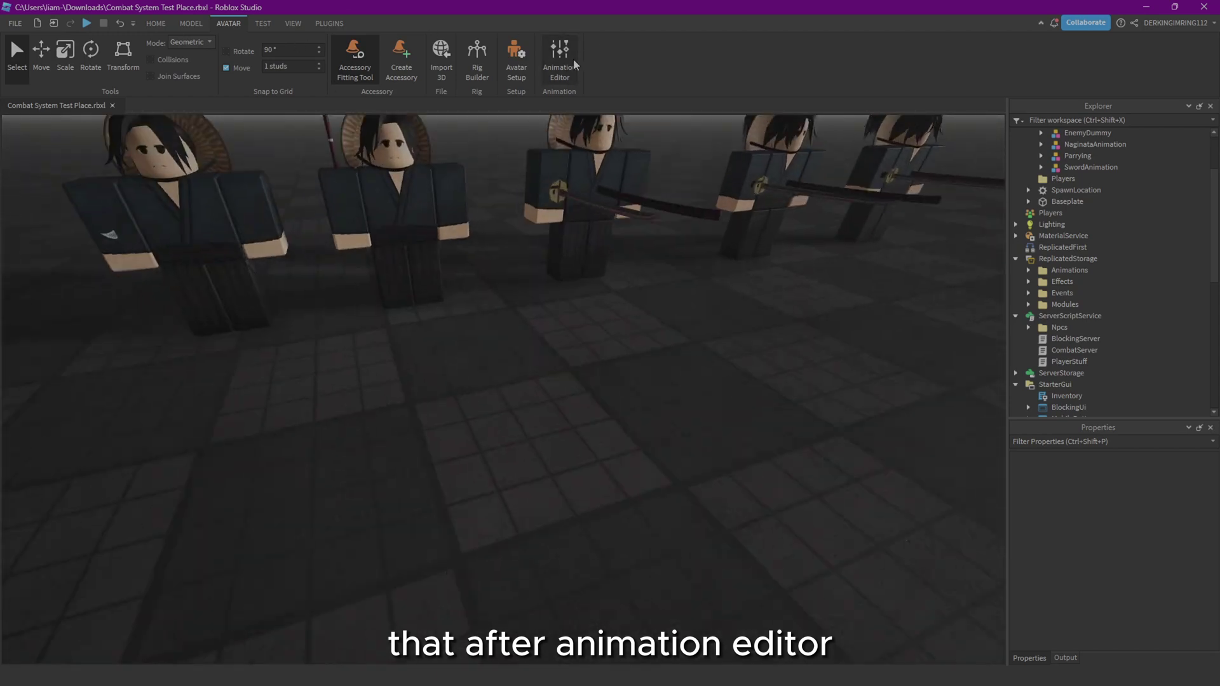
pyautogui.click(559, 59)
pyautogui.click(433, 250)
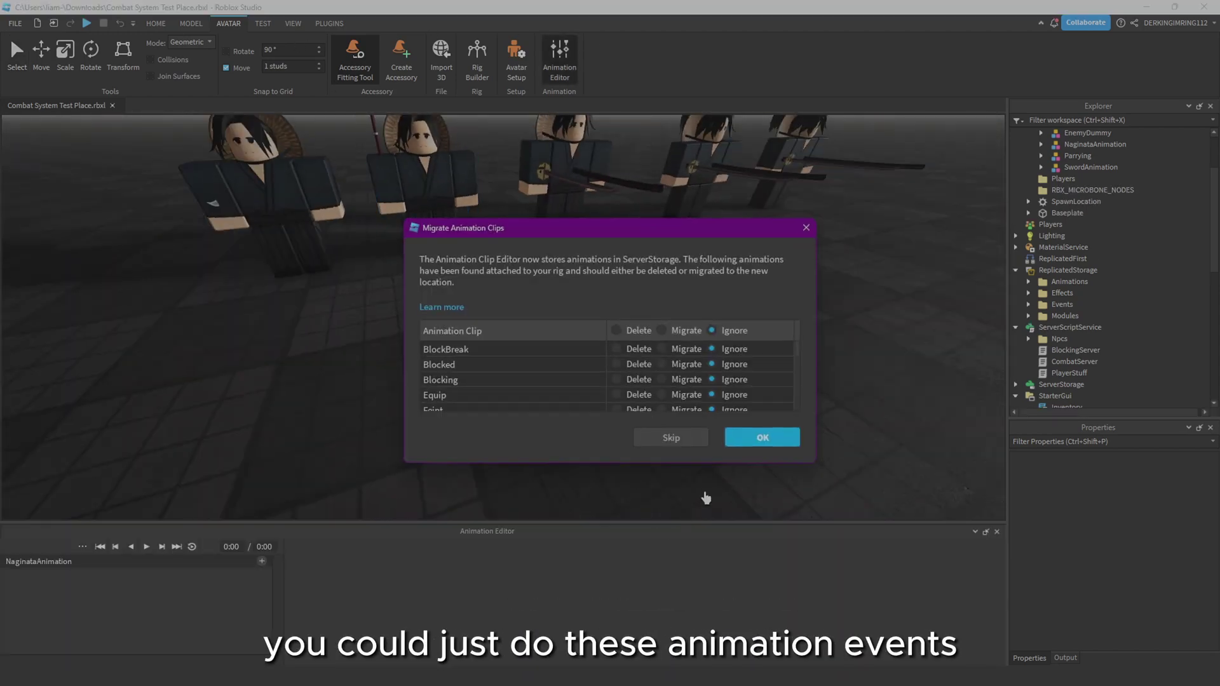
pyautogui.click(763, 437)
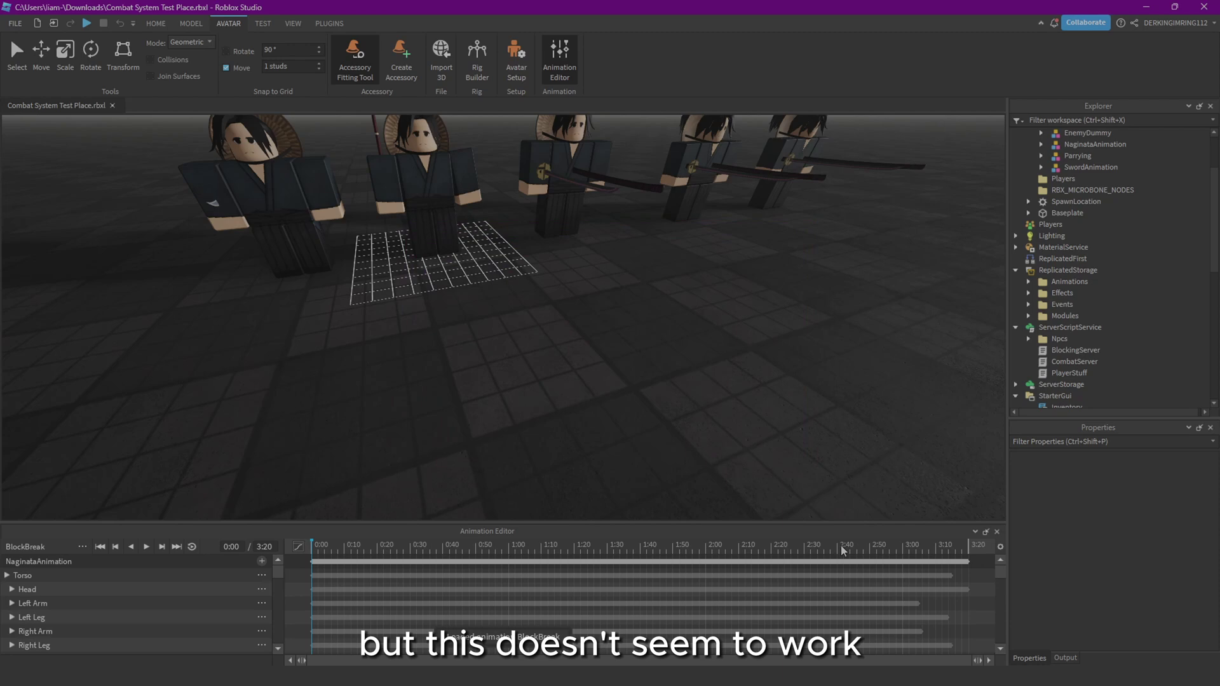
pyautogui.click(997, 531)
pyautogui.scroll(-5, 808, 455)
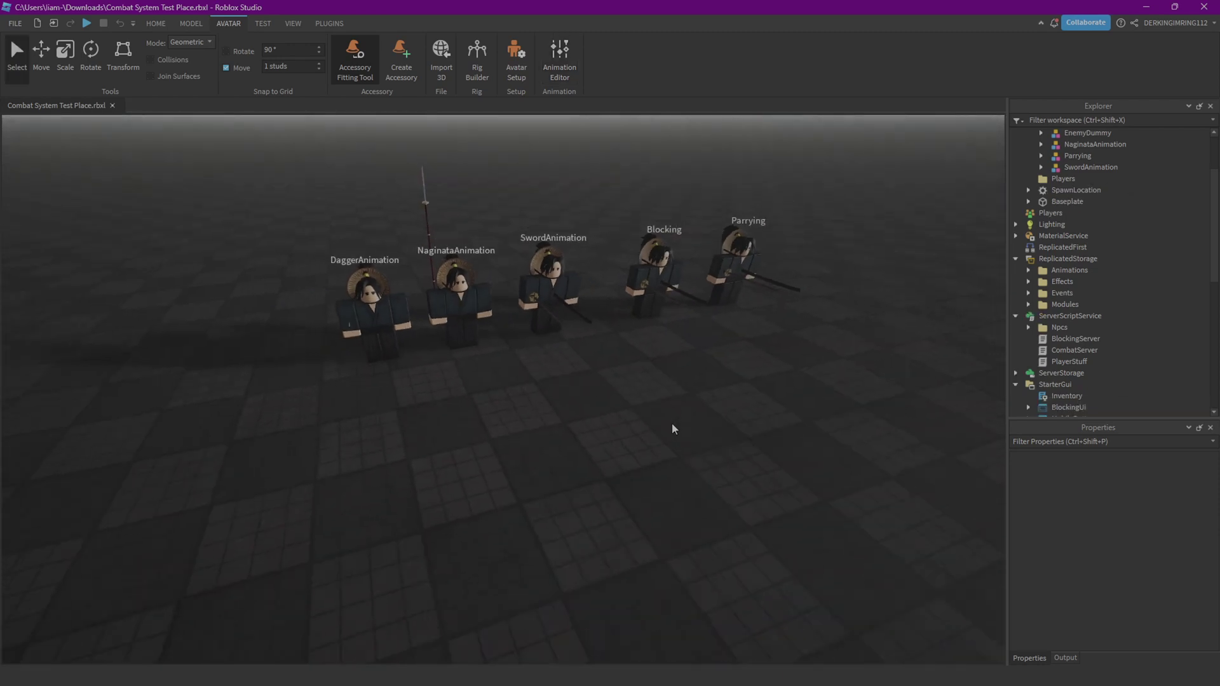
# Launch Moon Animator 2 and load the NaginataAnimation rig into it.
pyautogui.click(328, 23)
pyautogui.click(753, 69)
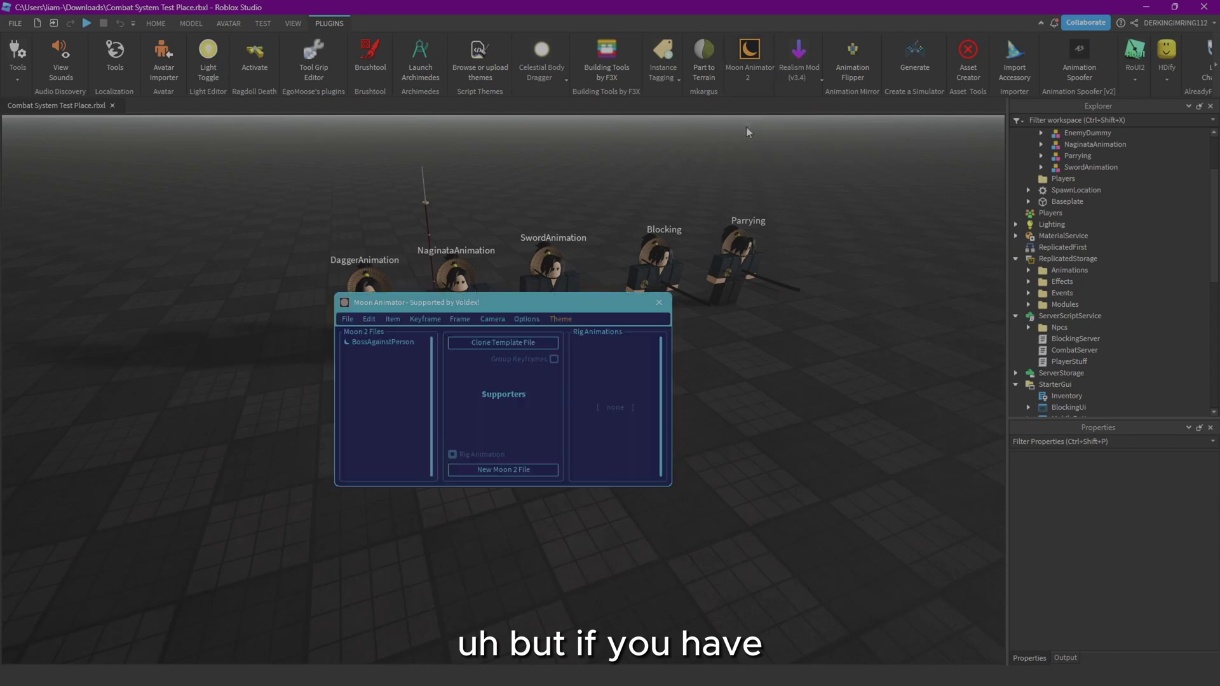
pyautogui.moveTo(470, 302); pyautogui.dragTo(452, 445)
pyautogui.click(451, 286)
pyautogui.scroll(5, 304, 266)
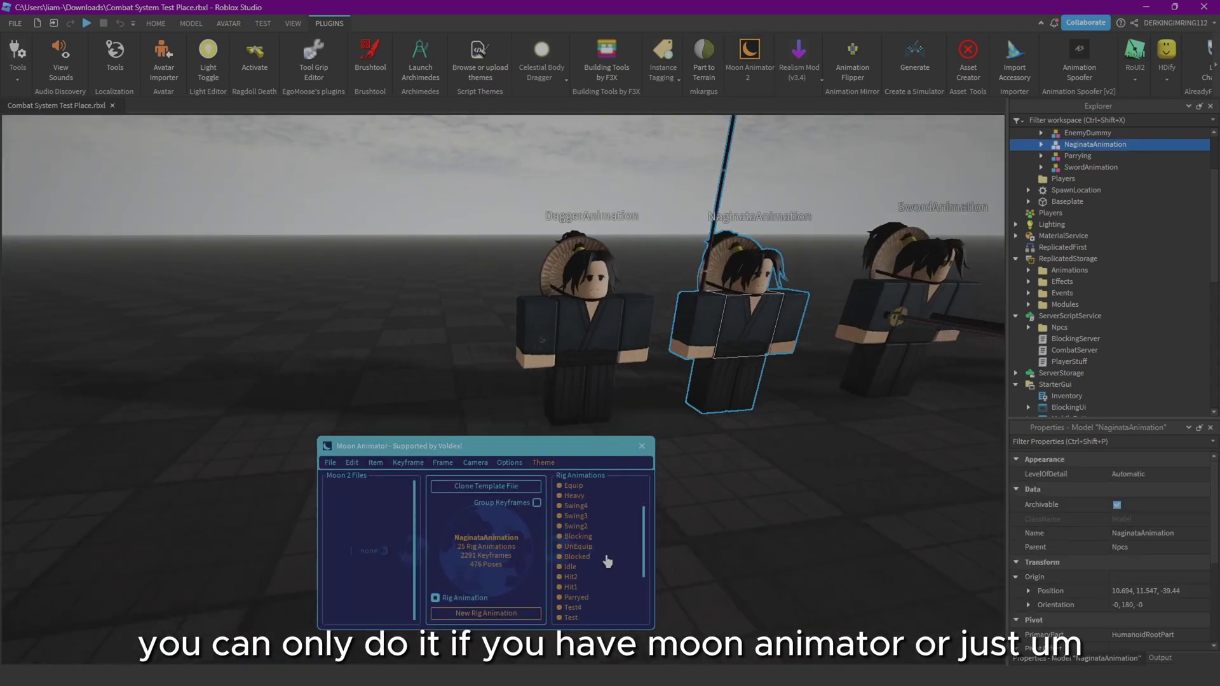
pyautogui.press('f')
pyautogui.scroll(3, 595, 565)
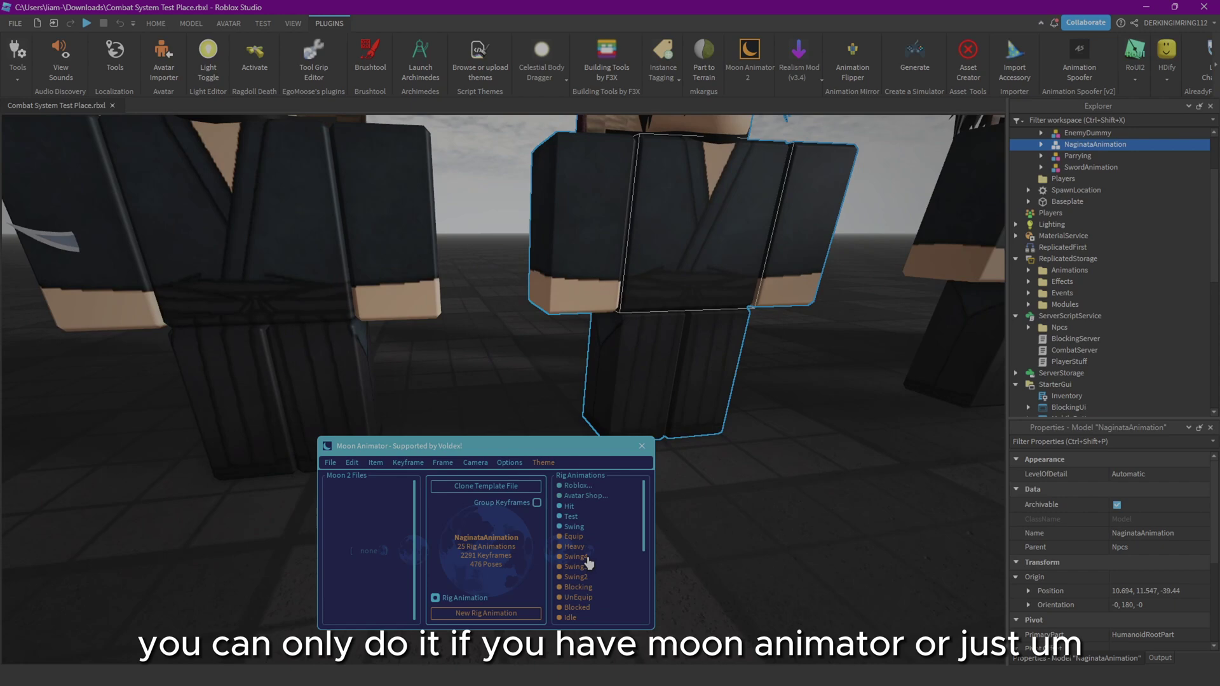
# Preview the Swing4 animation, close Moon Animator, then briefly open and close the Animation Spoofer.
pyautogui.click(587, 558)
pyautogui.scroll(-3, 588, 558)
pyautogui.scroll(-5, 629, 495)
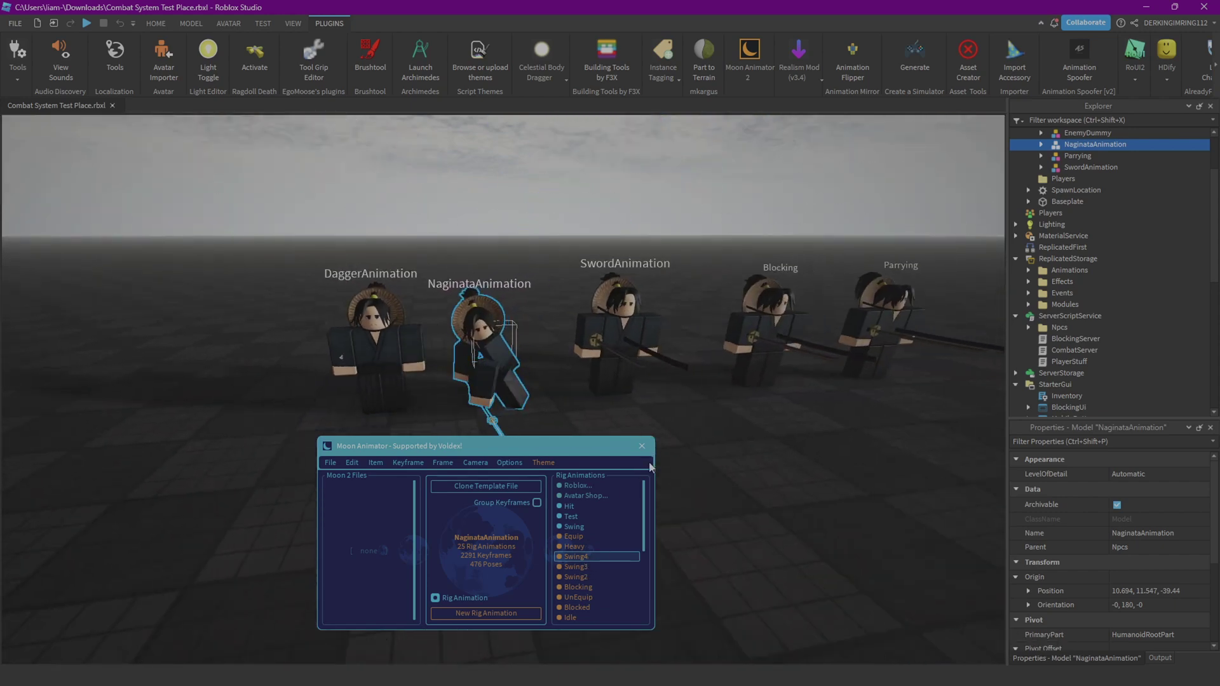
pyautogui.click(641, 444)
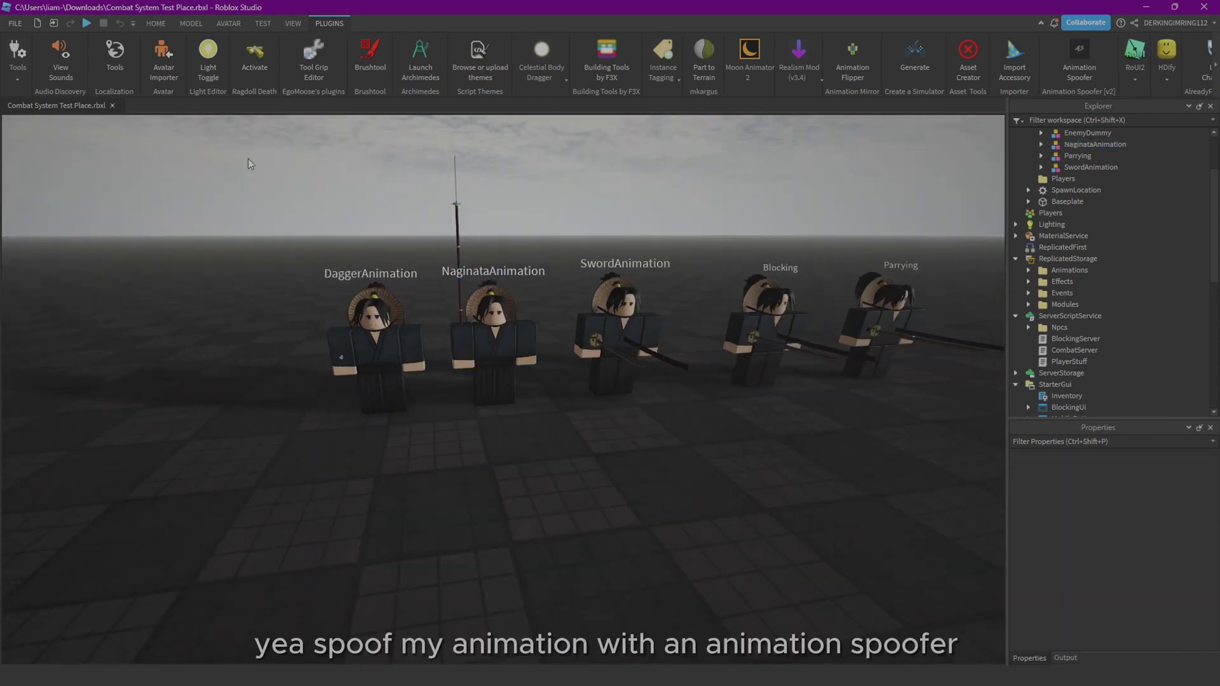
pyautogui.click(1064, 73)
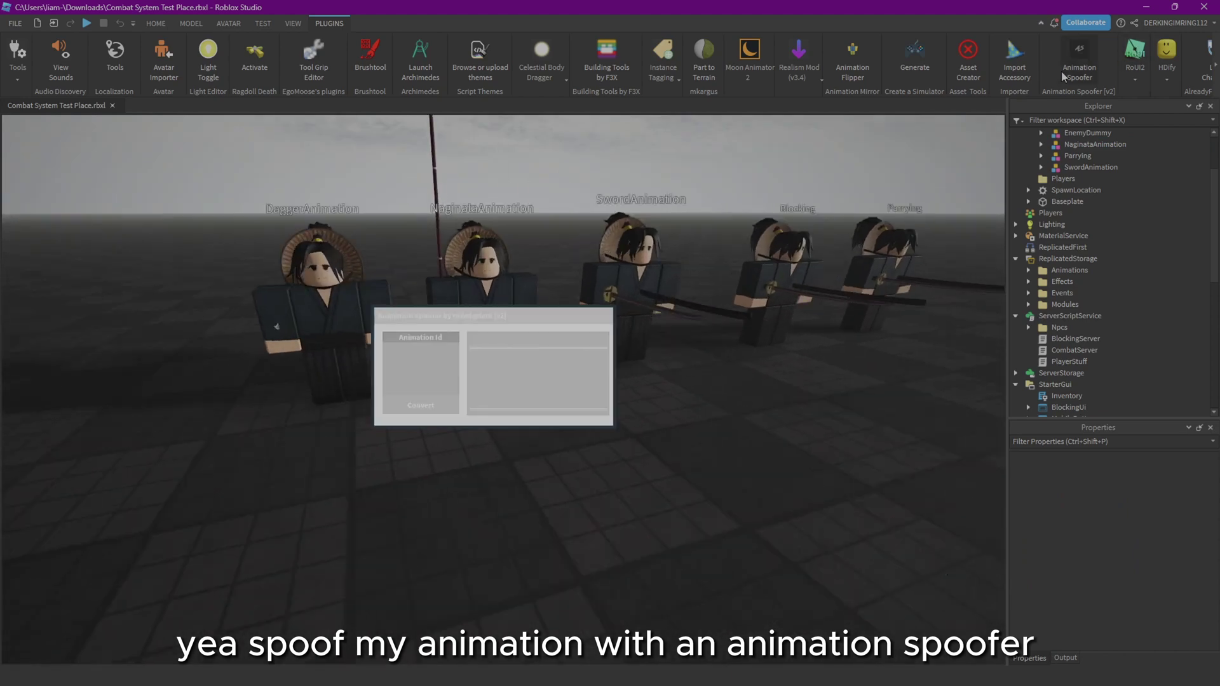
pyautogui.click(1064, 73)
pyautogui.scroll(-2, 803, 285)
pyautogui.scroll(-5, 803, 285)
pyautogui.scroll(-3, 804, 285)
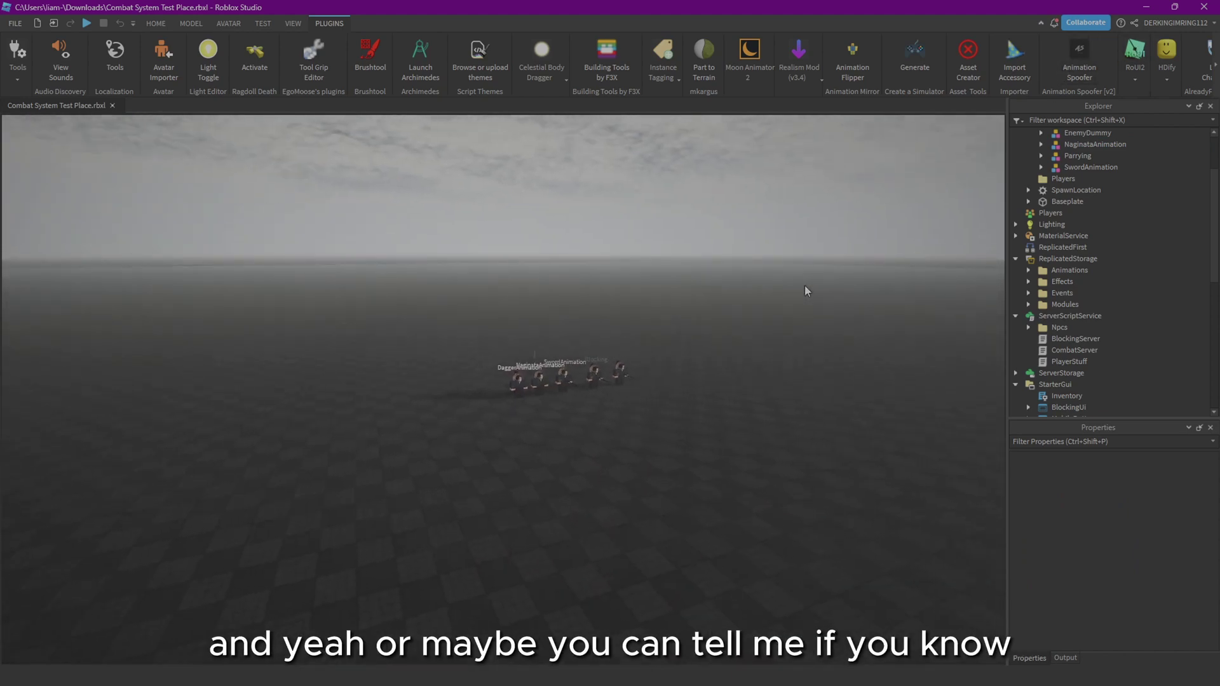
pyautogui.scroll(2, 805, 286)
pyautogui.scroll(3, 804, 286)
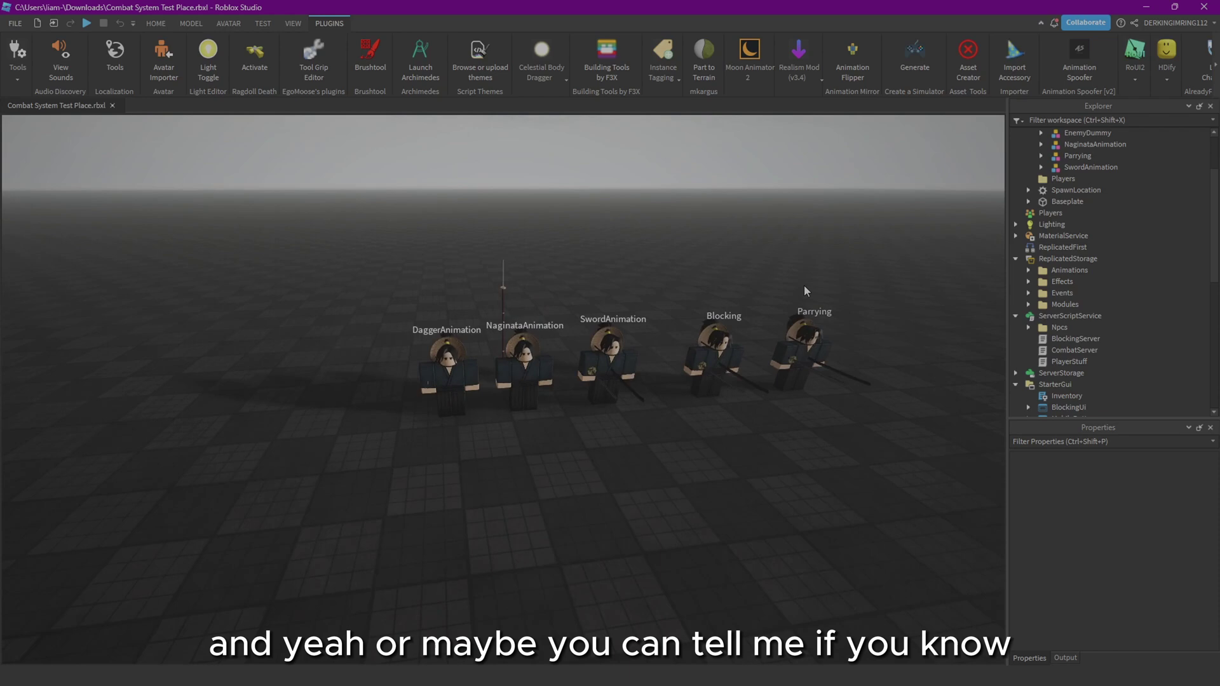
pyautogui.scroll(3, 803, 286)
# Load NaginataAnimation's BlockBreak clip into the Animation Editor from the Avatar tools.
pyautogui.click(157, 24)
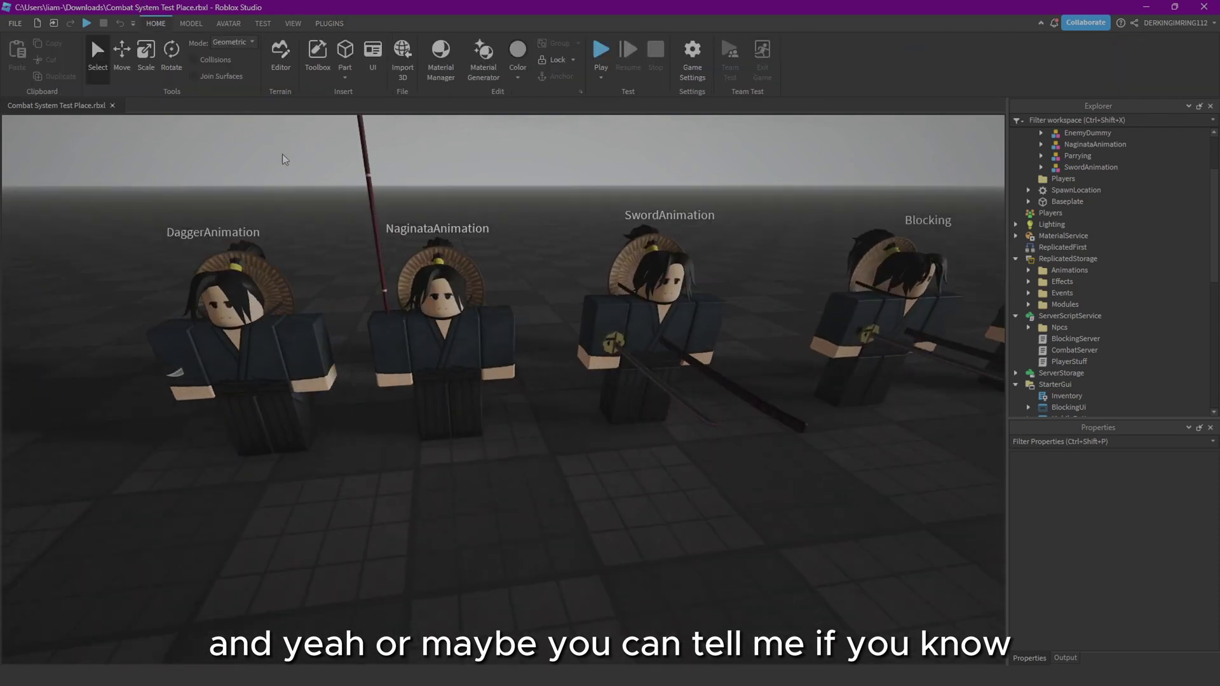
pyautogui.click(229, 23)
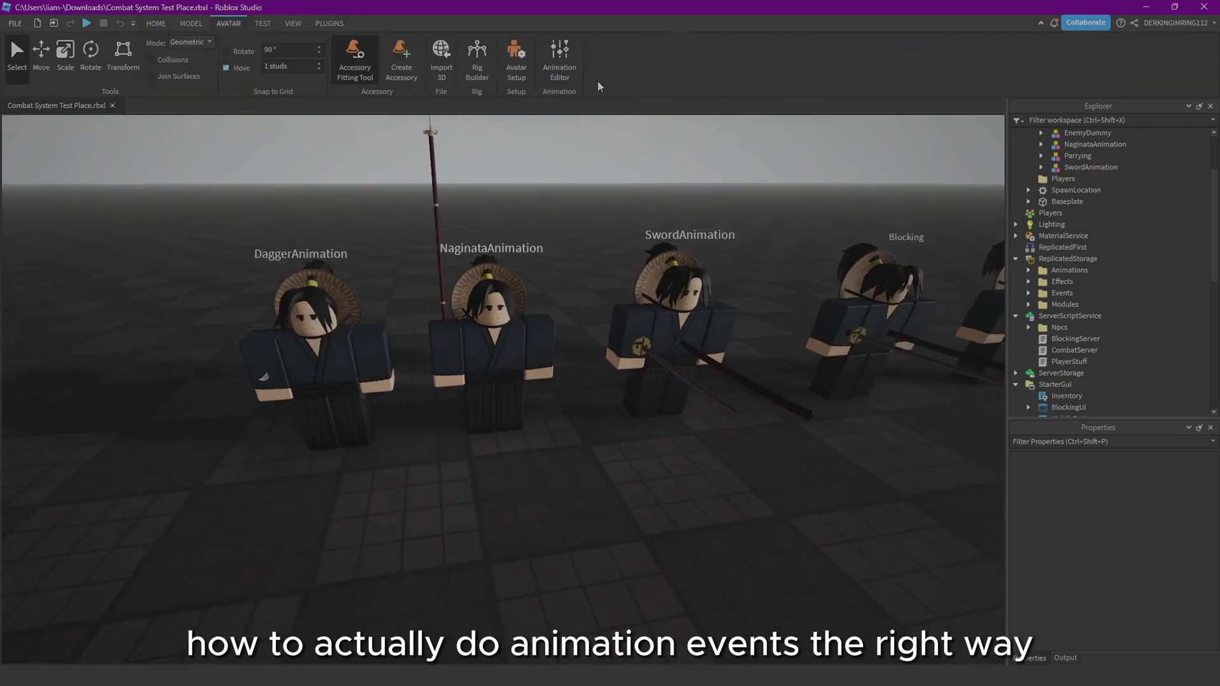
pyautogui.click(560, 85)
pyautogui.click(545, 346)
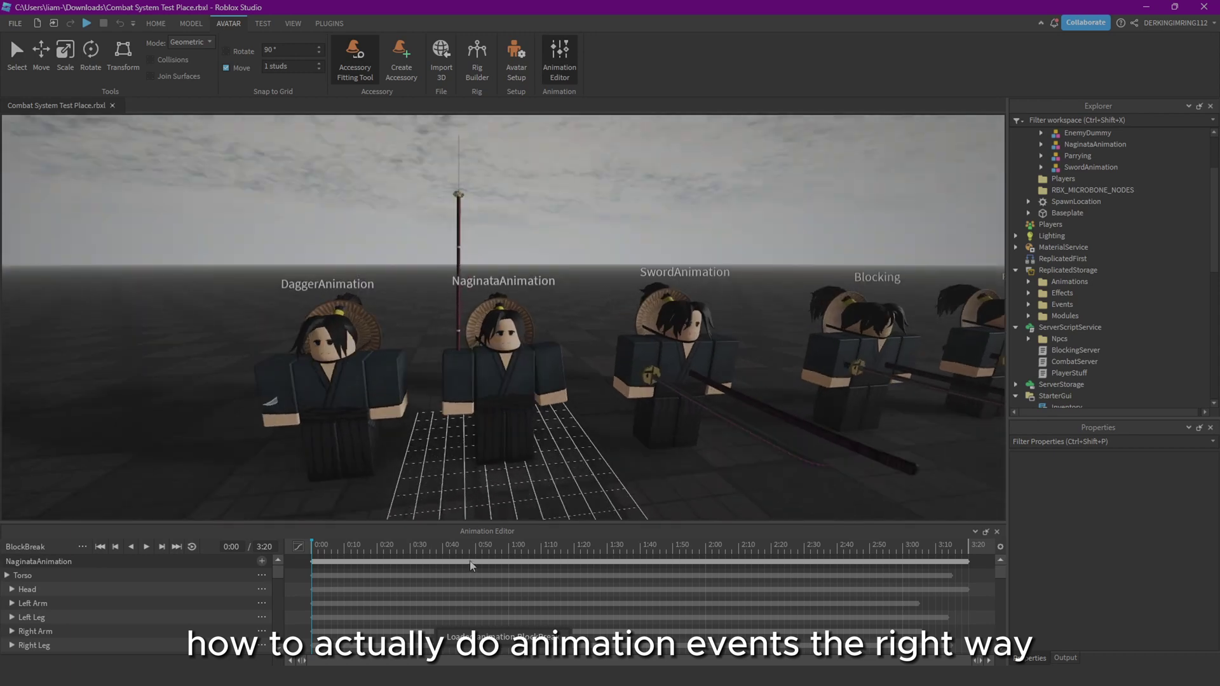